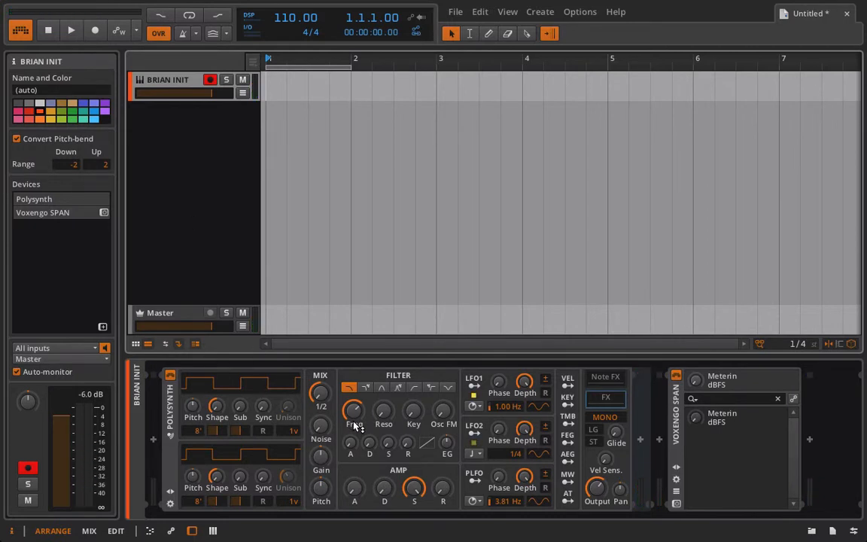
# Step: Open the Polysynth's nested FX slot and insert an FX Chain container in it
pyautogui.click(610, 400)
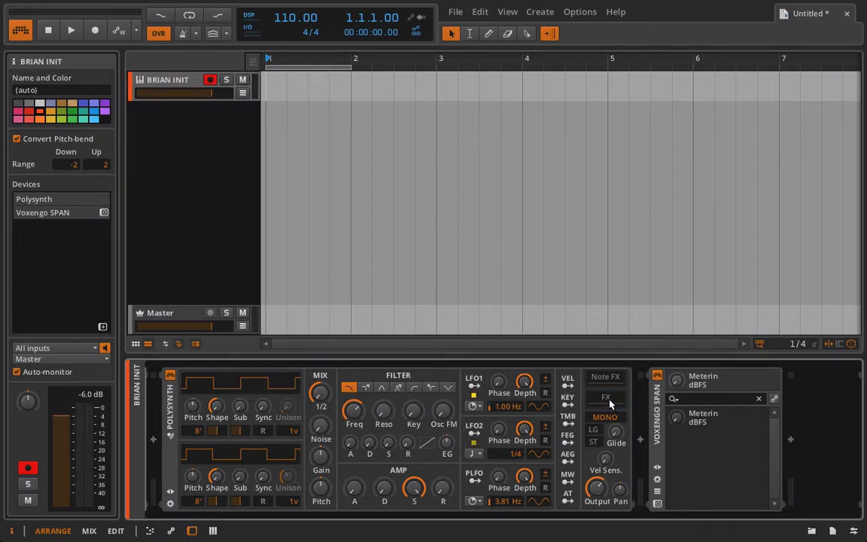
pyautogui.click(610, 400)
pyautogui.click(641, 439)
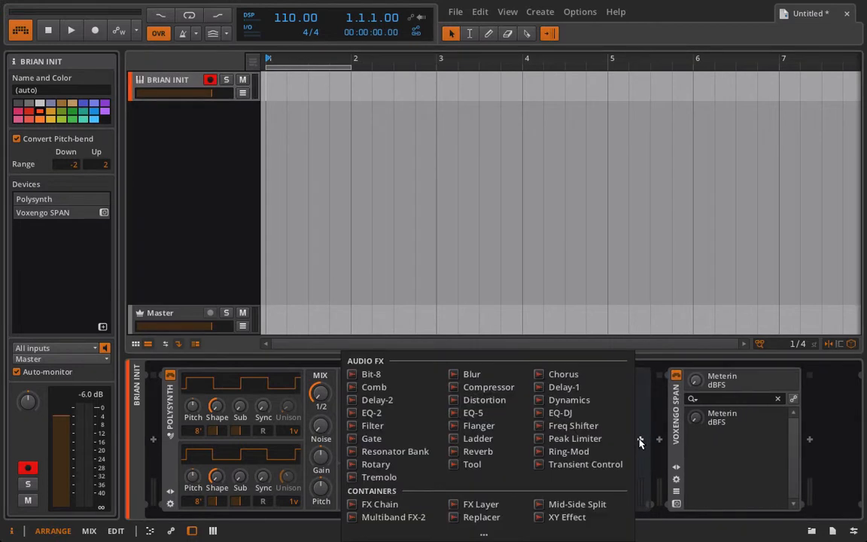
pyautogui.click(379, 504)
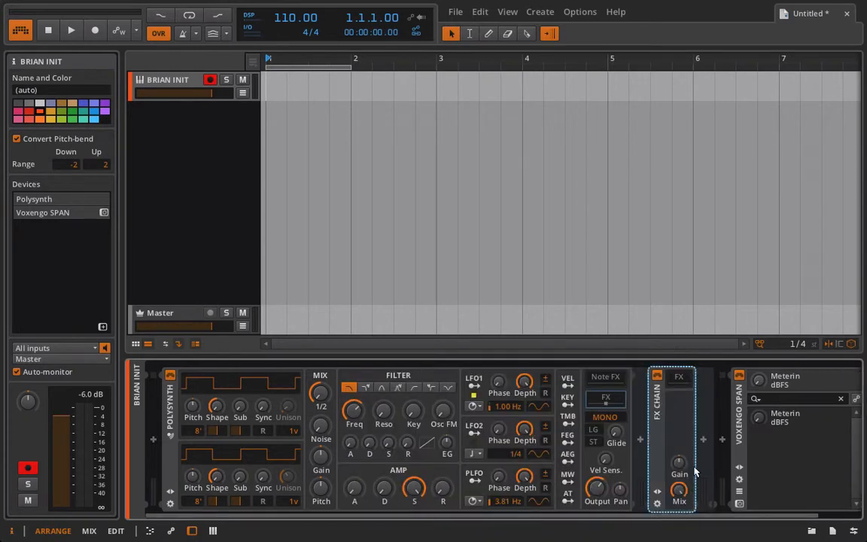
# Step: Expand the FX Chain's macro controls to look at them, and collapse them again
pyautogui.hscroll(2, 584, 429)
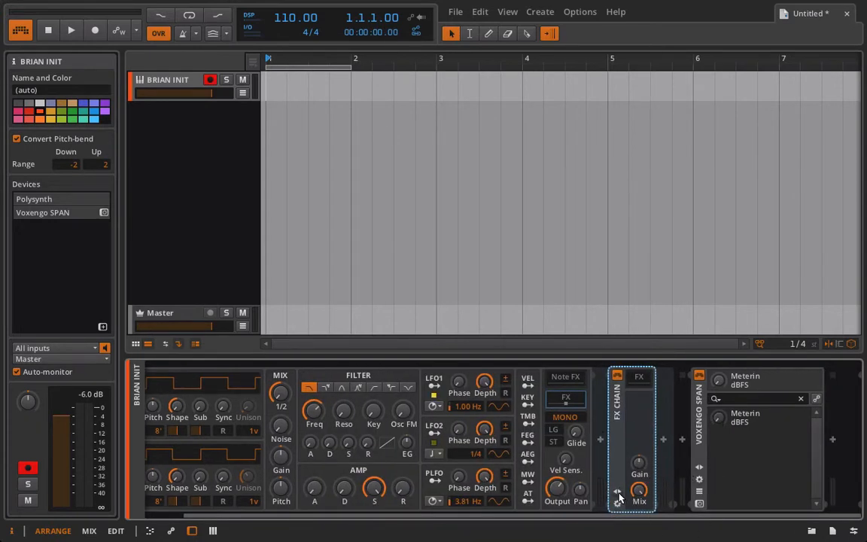
pyautogui.click(617, 493)
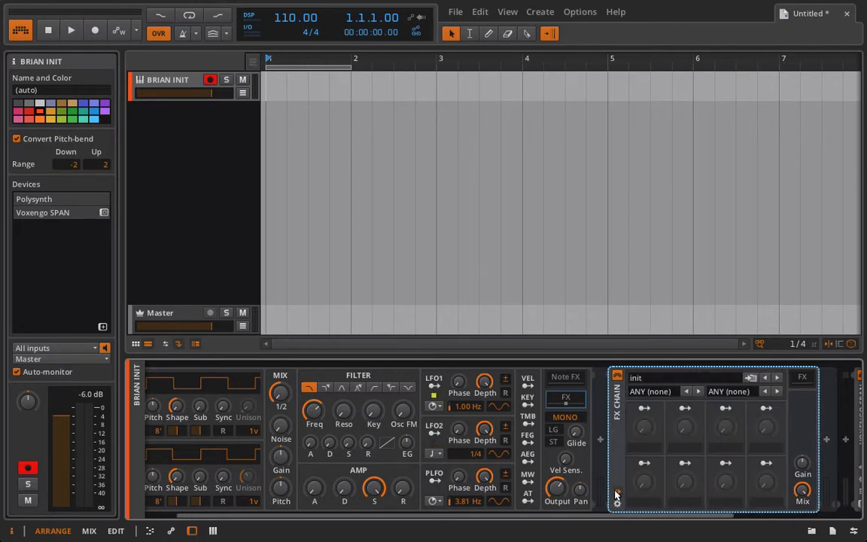
pyautogui.click(617, 493)
pyautogui.click(617, 494)
pyautogui.click(615, 493)
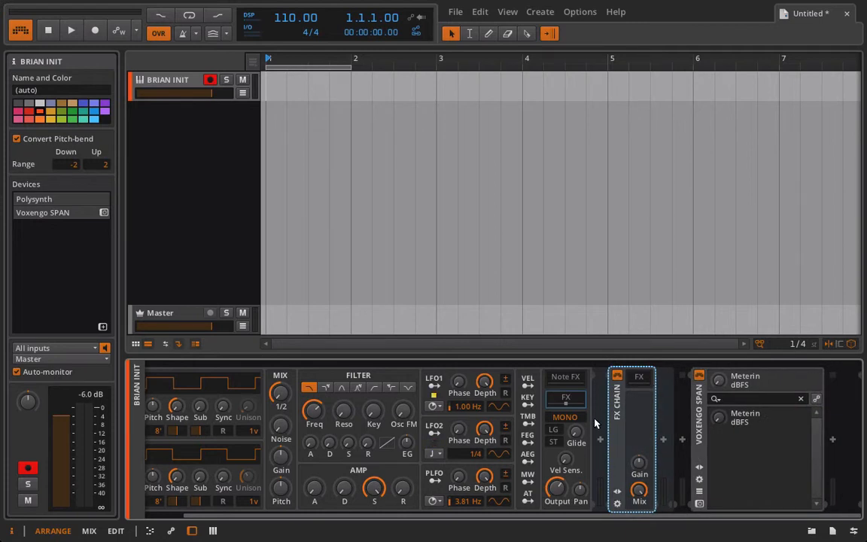
# Step: Open the FX Chain's own FX slot and insert an LFO MOD device inside it
pyautogui.click(640, 378)
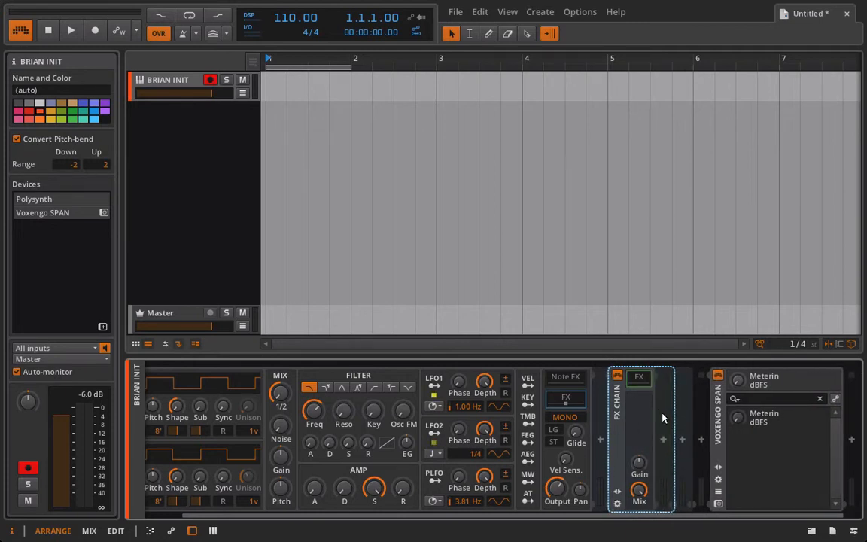
pyautogui.click(663, 440)
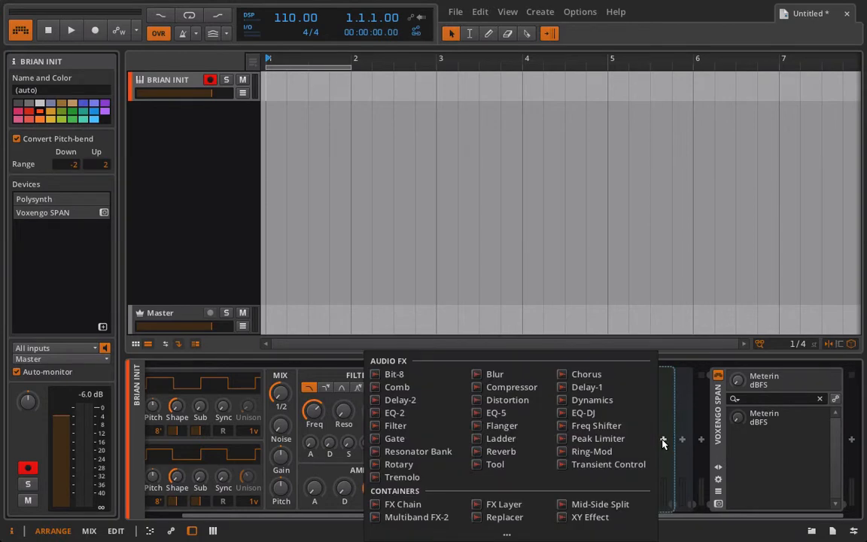
pyautogui.click(506, 532)
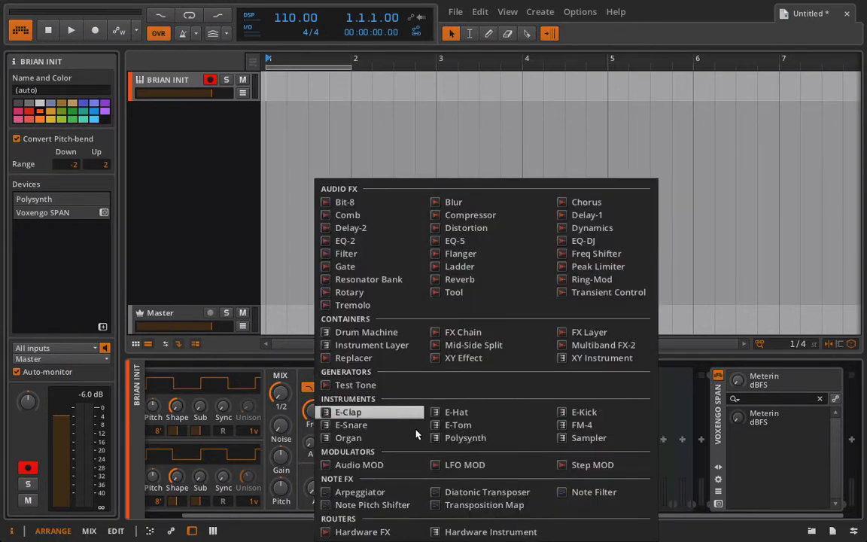
pyautogui.click(451, 465)
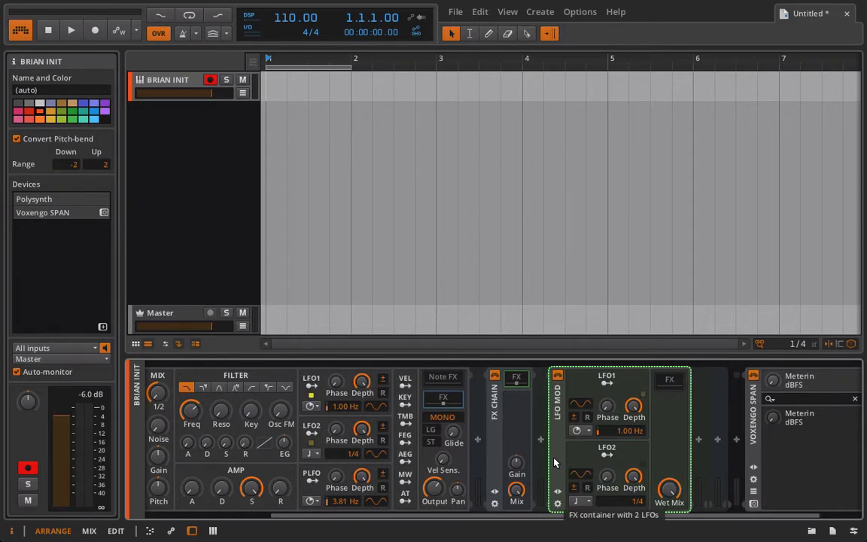
# Step: Open the LFO MOD's FX slot and insert a Distortion device inside it
pyautogui.click(311, 385)
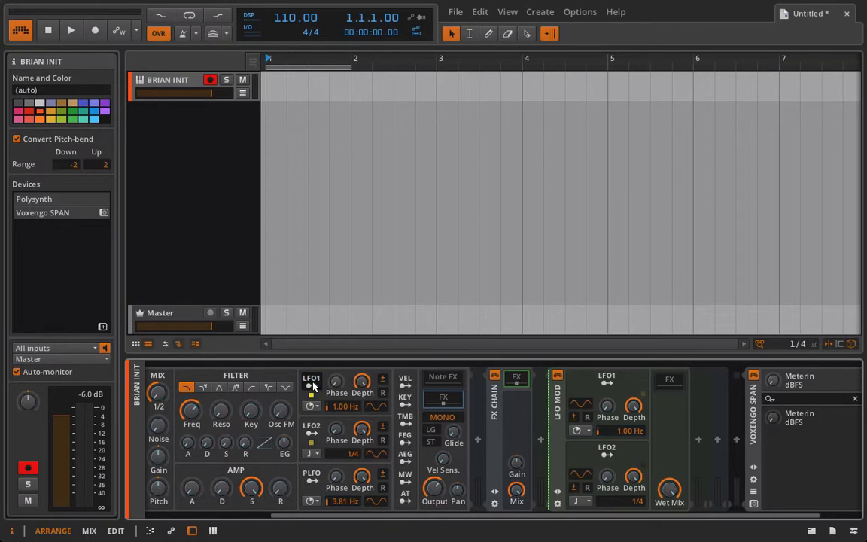
pyautogui.click(673, 387)
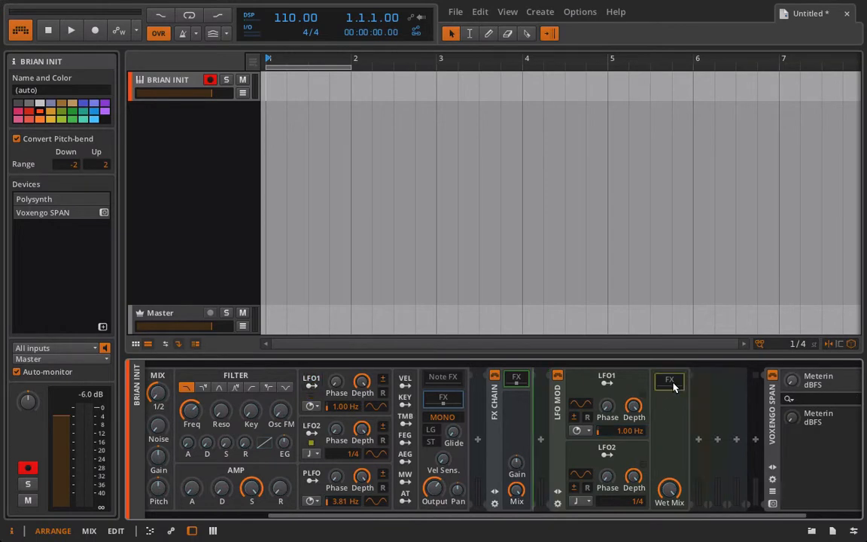
pyautogui.click(699, 438)
pyautogui.click(501, 298)
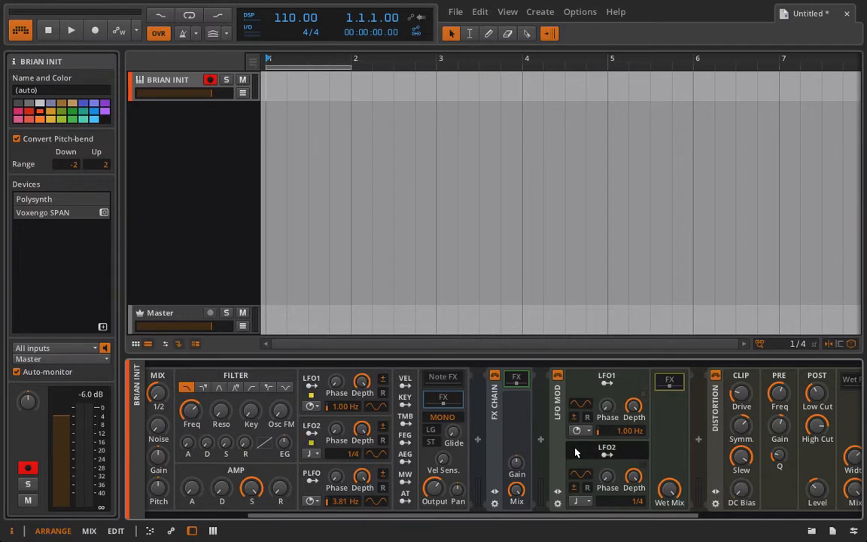
# Step: Raise the Distortion's Drive and its clip Symmetry while playing notes through the chain
pyautogui.hscroll(5, 575, 451)
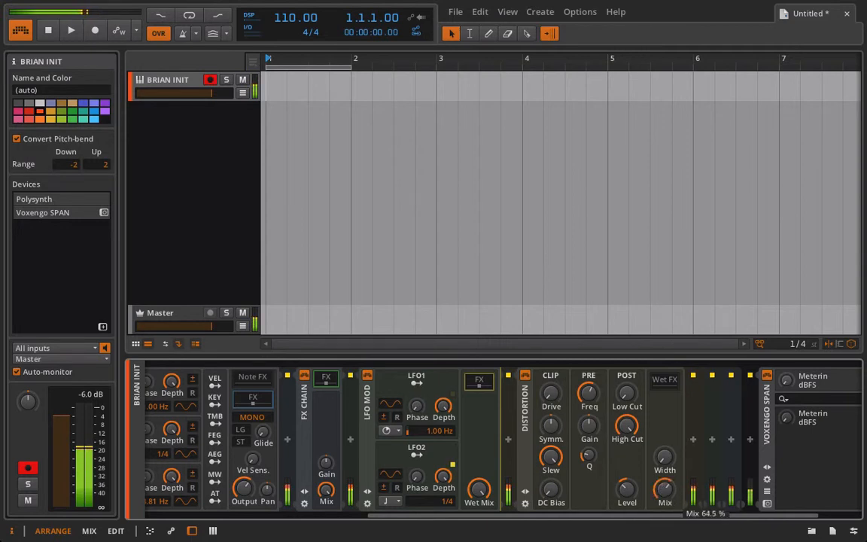
pyautogui.moveTo(551, 393)
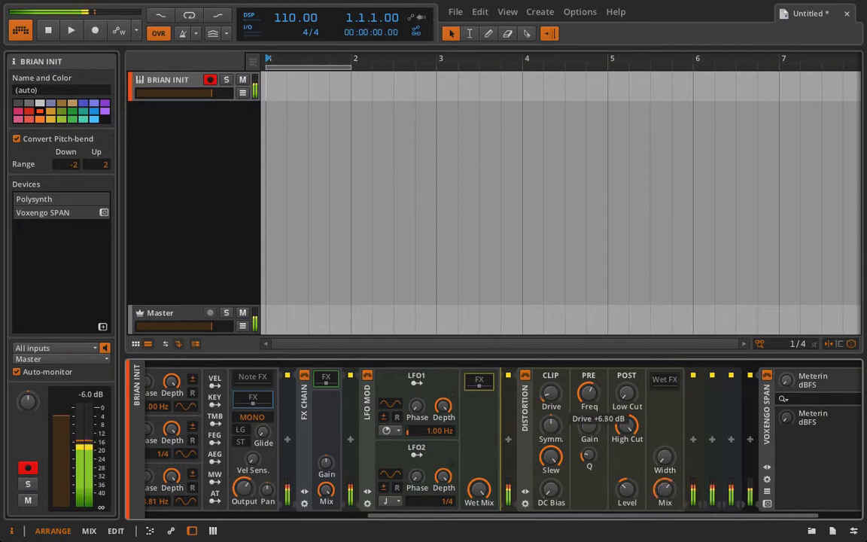
pyautogui.scroll(5, 551, 393)
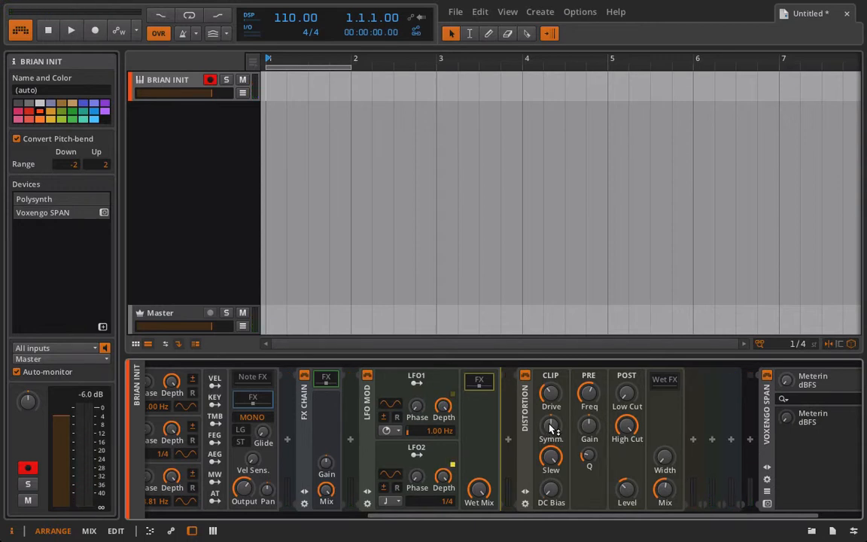
pyautogui.moveTo(550, 429)
pyautogui.mouseDown()
pyautogui.moveTo(550, 390)
pyautogui.moveTo(550, 427)
pyautogui.mouseUp()
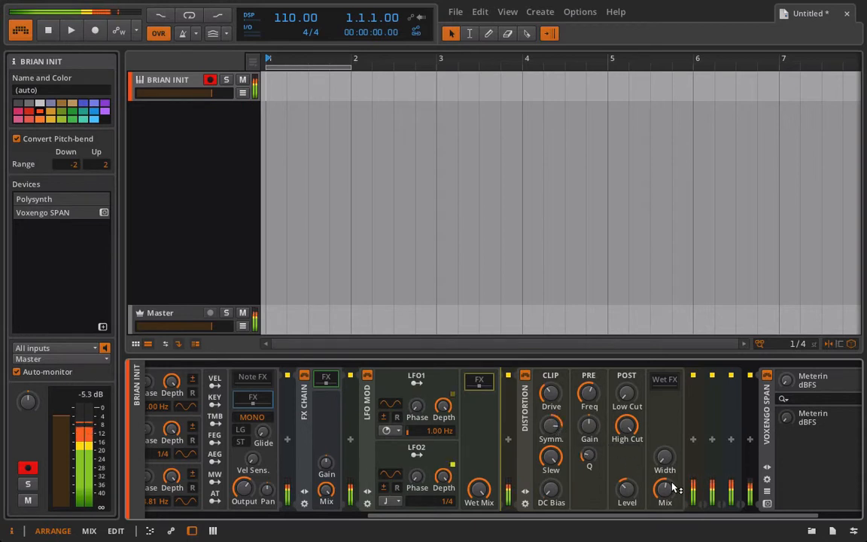
# Step: Adjust the Distortion's Mix and lower its output Level, comparing the sound with the device bypassed
pyautogui.moveTo(665, 489); pyautogui.dragTo(627, 505)
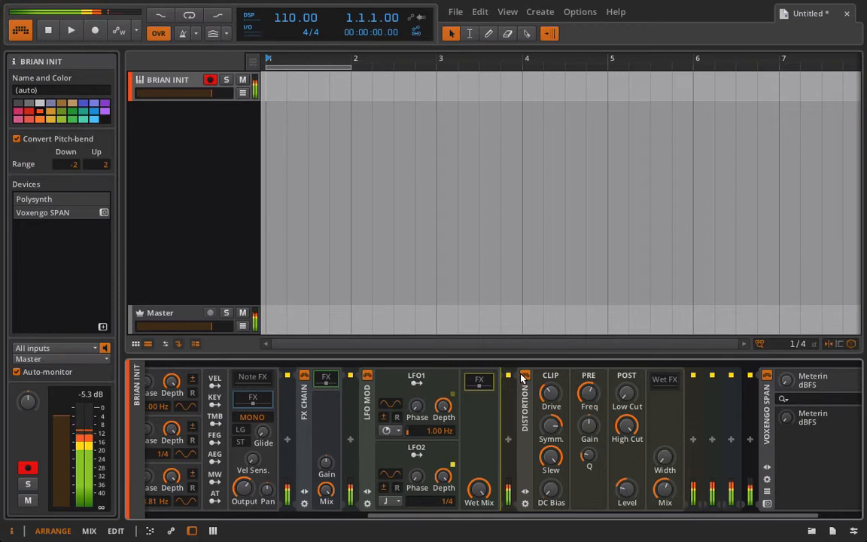
pyautogui.click(524, 376)
pyautogui.click(523, 375)
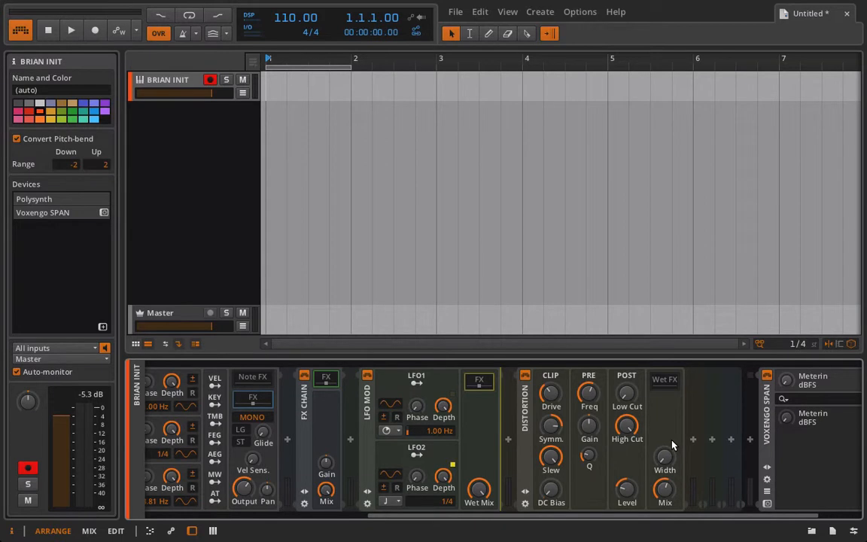
# Step: Insert an EQ-5 in the Distortion's Wet FX slot and raise the Distortion's Mix to fully wet
pyautogui.click(659, 383)
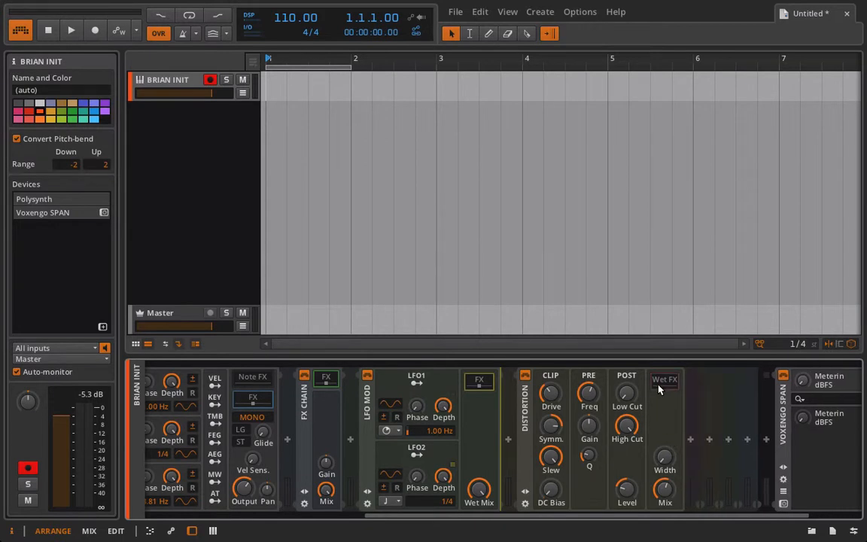
pyautogui.click(693, 440)
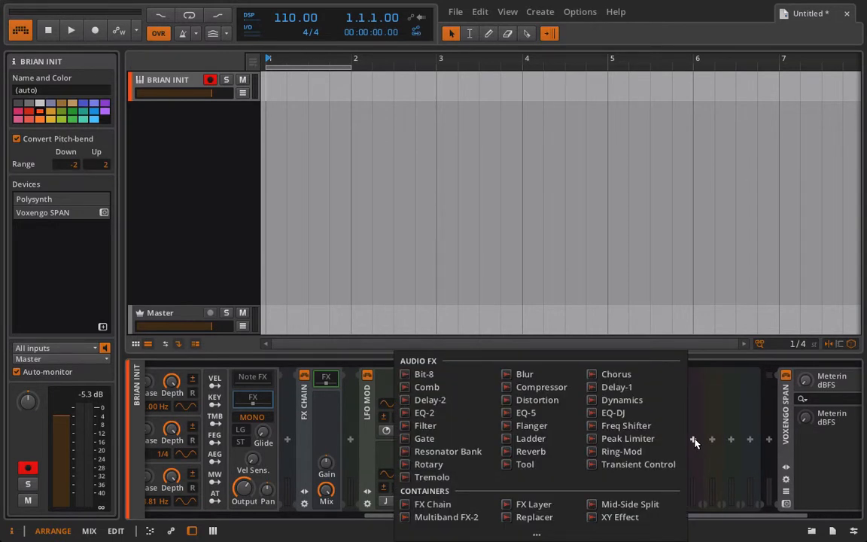
pyautogui.click(543, 412)
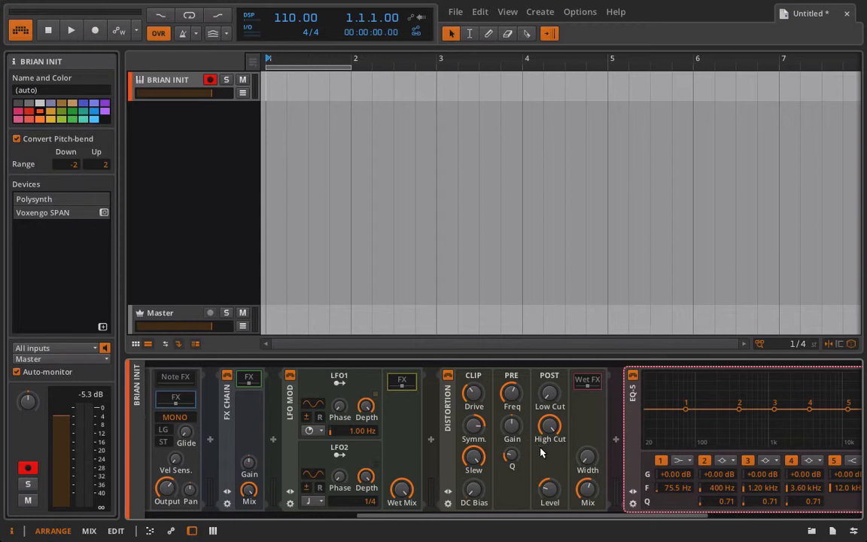
pyautogui.click(587, 490)
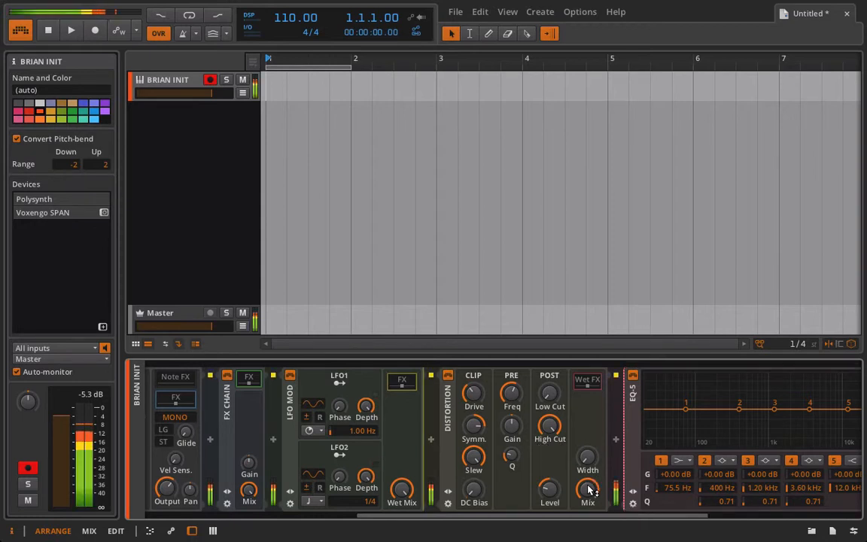
# Step: Change band 1 of the EQ-5 to a high-pass filter and set its frequency to 135 Hz
pyautogui.hscroll(5, 630, 498)
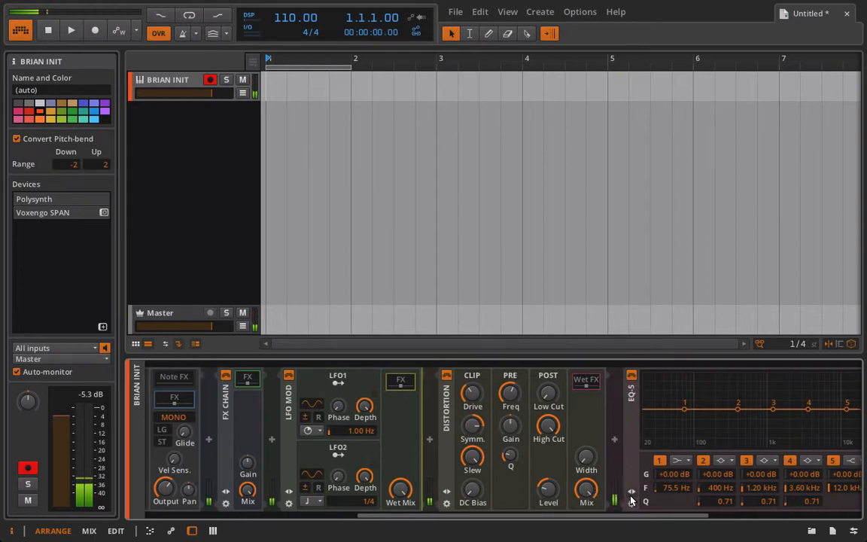
pyautogui.rightClick(481, 463)
pyautogui.click(481, 461)
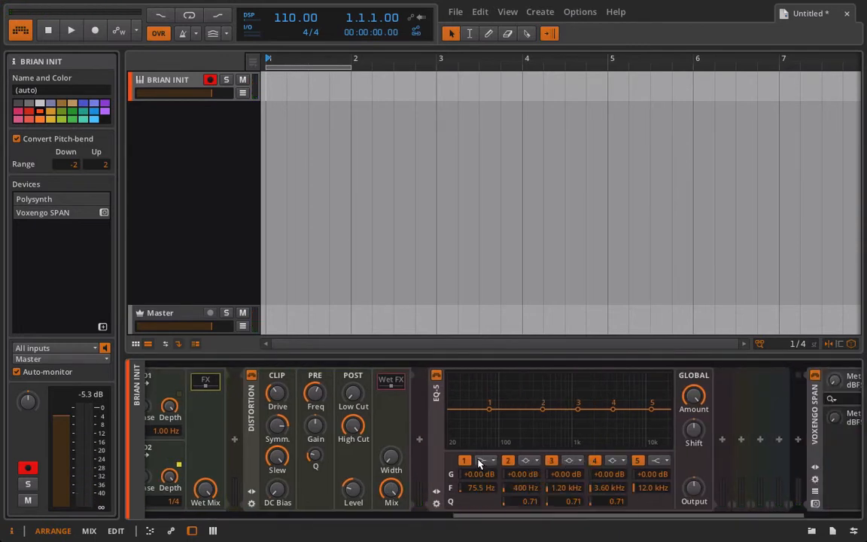
pyautogui.click(483, 460)
pyautogui.click(474, 379)
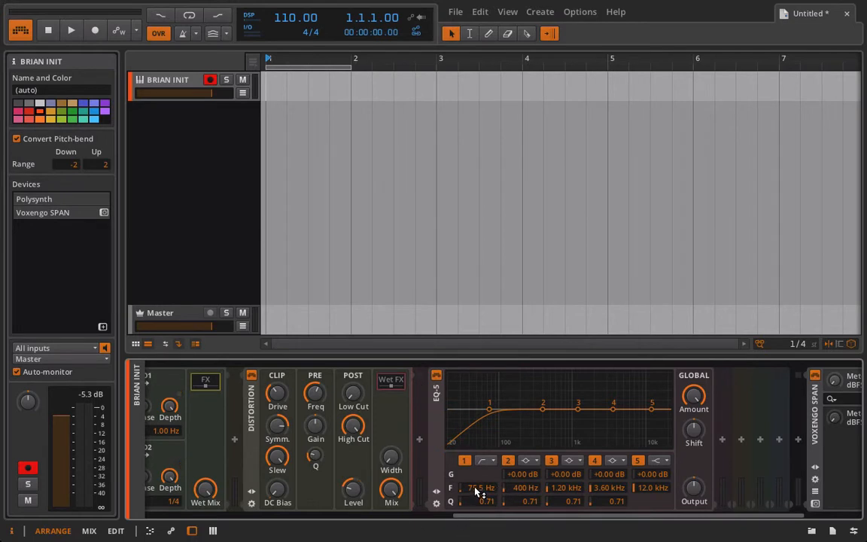
pyautogui.moveTo(474, 488); pyautogui.dragTo(474, 471)
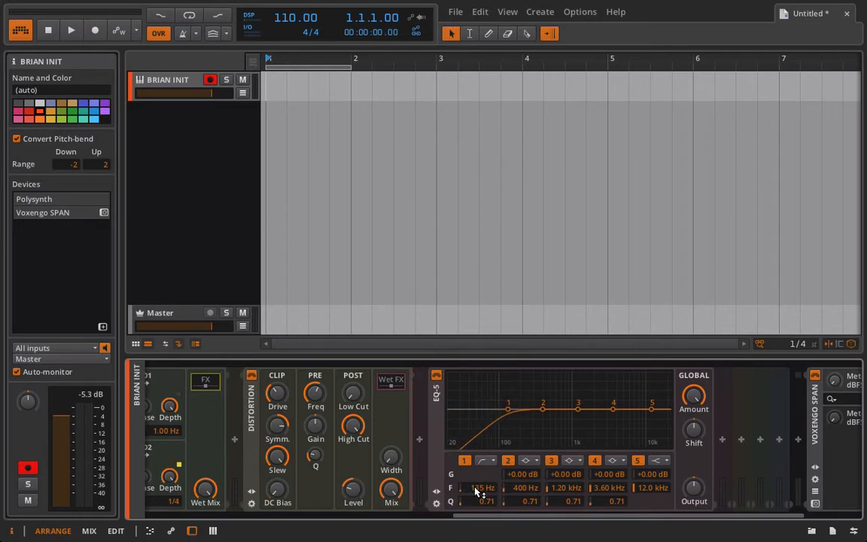
# Step: Compare the sound with the EQ-5 bypassed and enabled, and with the Distortion's Mix varied
pyautogui.click(436, 376)
pyautogui.click(436, 376)
pyautogui.click(436, 377)
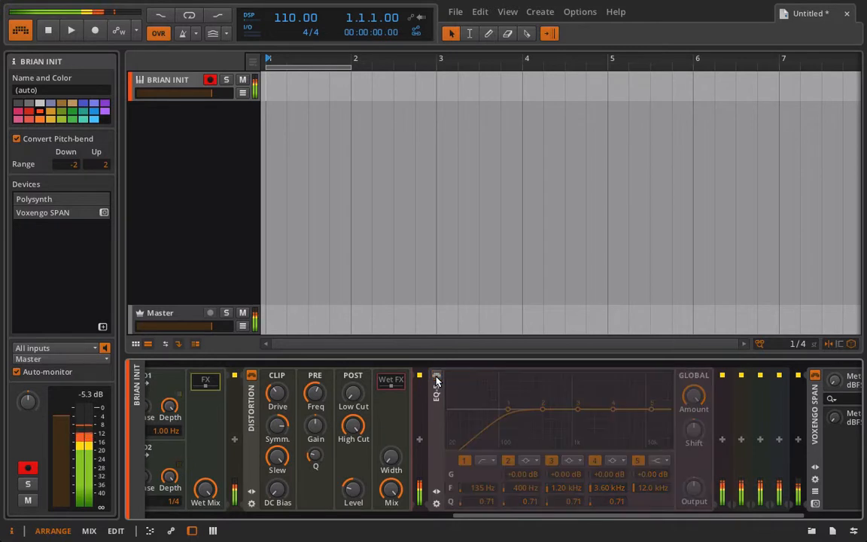
pyautogui.click(436, 377)
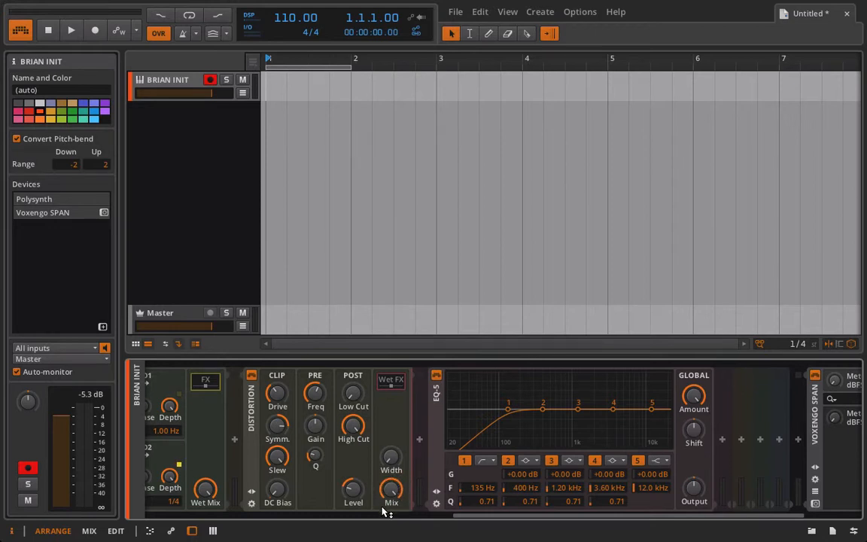
pyautogui.moveTo(391, 491); pyautogui.dragTo(391, 392)
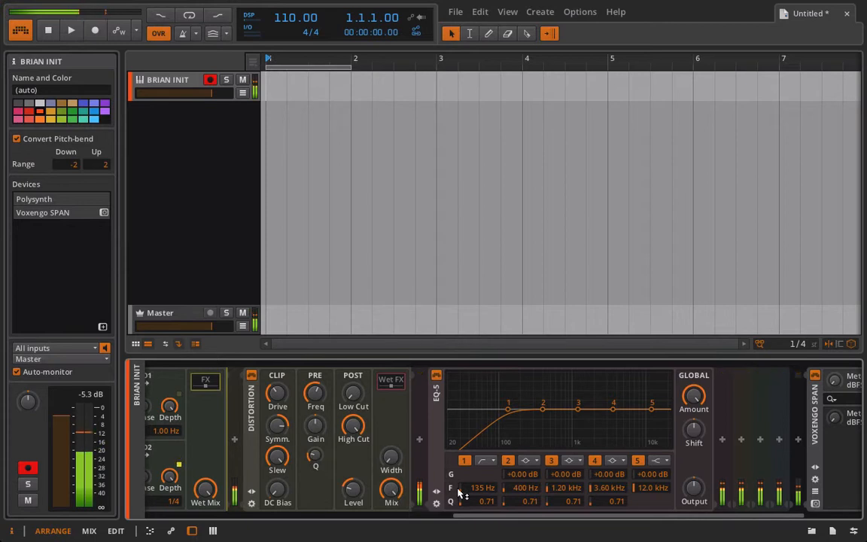
# Step: Change band 5 of the EQ-5 to lowpass24 at 11.2 kHz and compare the sound with the EQ bypassed
pyautogui.click(659, 461)
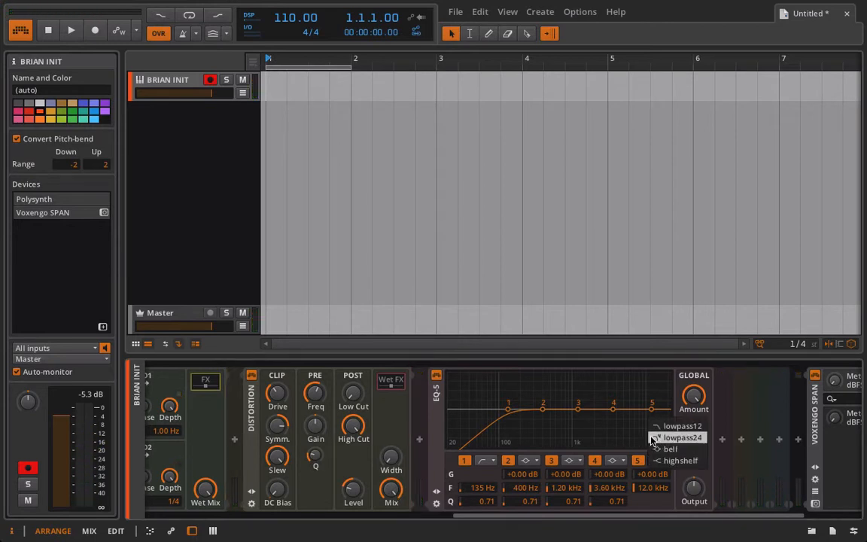
pyautogui.click(698, 437)
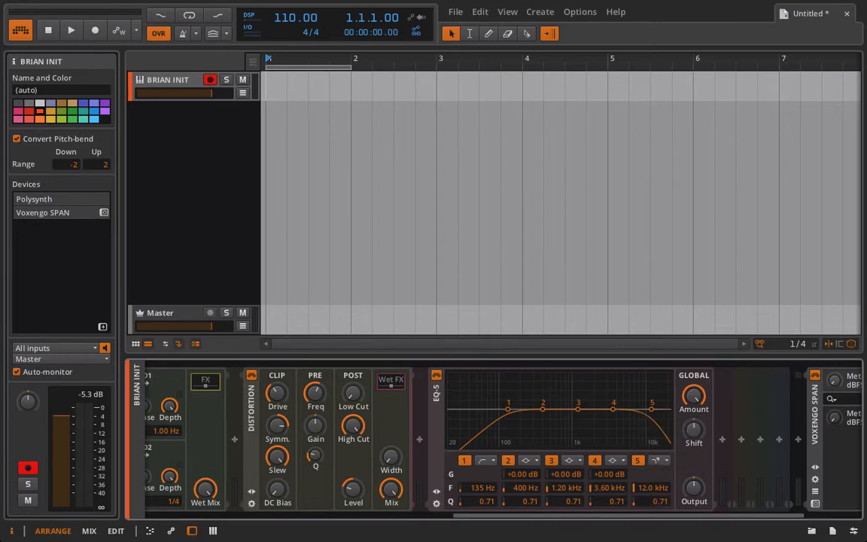
pyautogui.moveTo(641, 487); pyautogui.dragTo(641, 491)
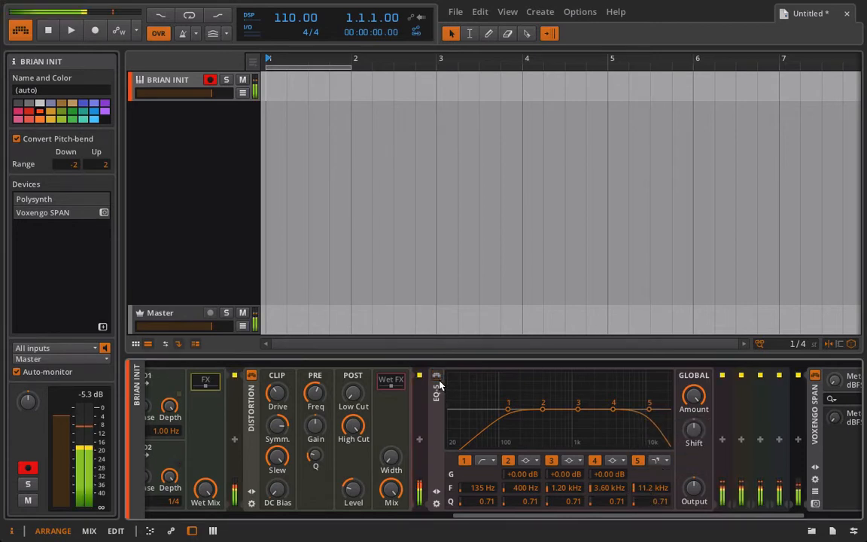
pyautogui.click(439, 379)
pyautogui.click(438, 379)
pyautogui.click(439, 379)
# Step: Set the EQ-5's band 5 frequency to 15.1 kHz and compare the sound with the EQ bypassed
pyautogui.moveTo(651, 486); pyautogui.dragTo(651, 477)
pyautogui.click(440, 378)
pyautogui.click(438, 379)
pyautogui.click(438, 380)
pyautogui.click(438, 379)
pyautogui.click(437, 375)
pyautogui.click(437, 375)
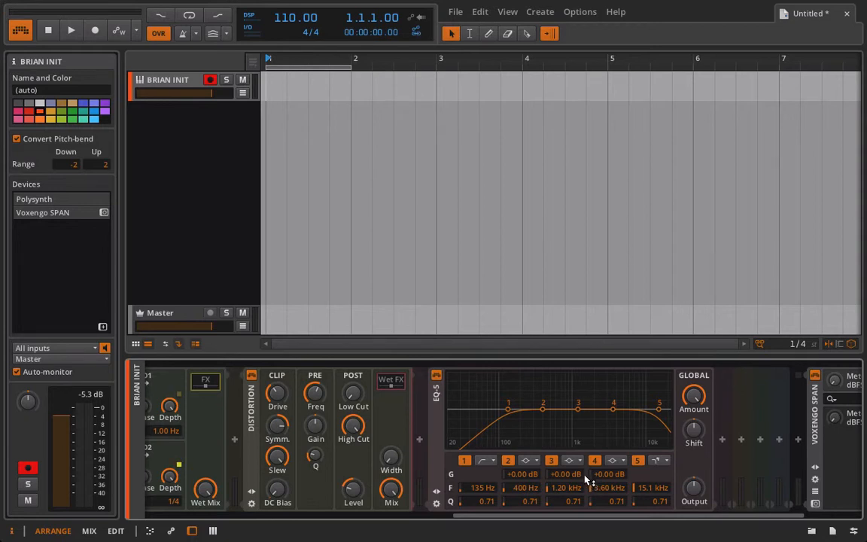
# Step: Turn off band 2 of the EQ-5 and set band 3's frequency to 886 Hz
pyautogui.click(506, 460)
pyautogui.moveTo(570, 487); pyautogui.dragTo(569, 498)
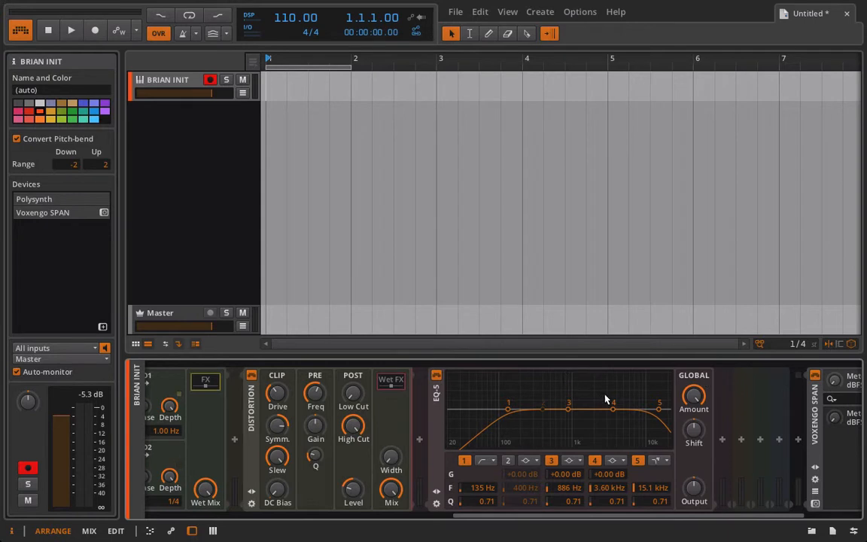
# Step: Change band 4 of the EQ-5 to a notch with a Q of 2.74 at 2.31 kHz
pyautogui.click(615, 462)
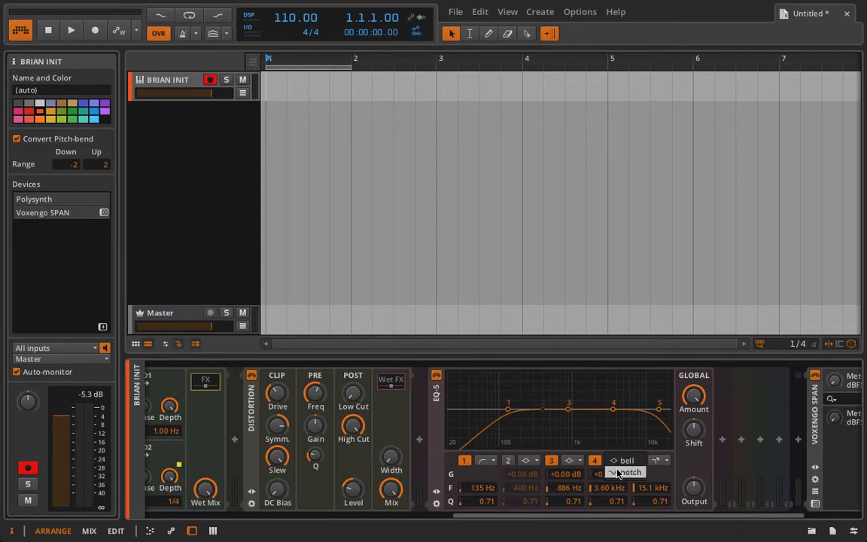
pyautogui.click(617, 473)
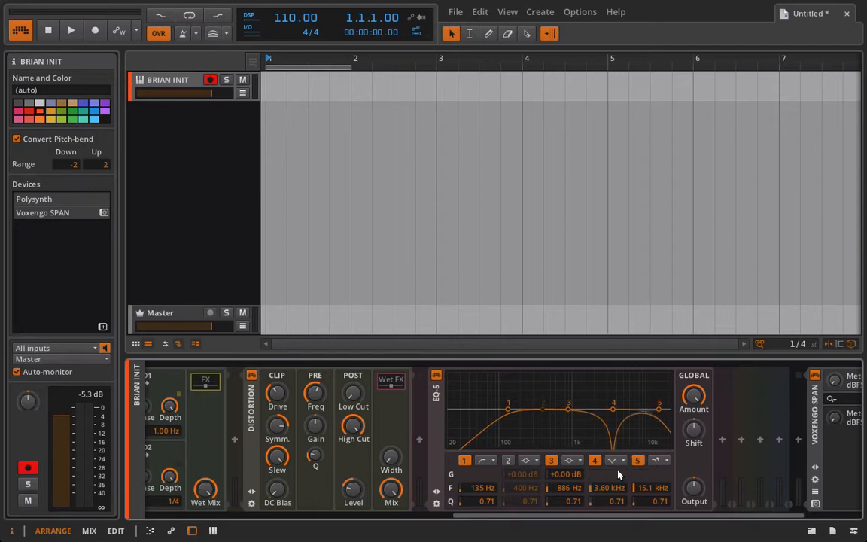
pyautogui.moveTo(617, 501); pyautogui.dragTo(617, 456)
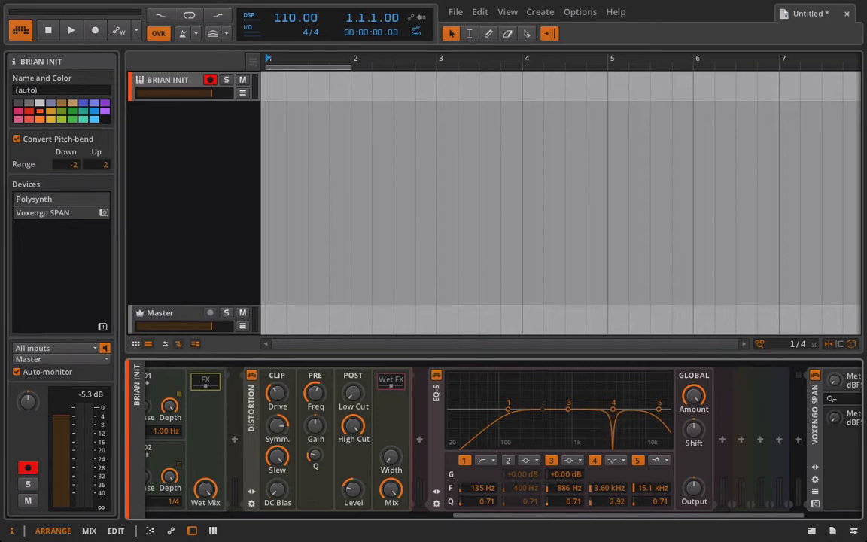
pyautogui.moveTo(615, 490); pyautogui.dragTo(588, 490)
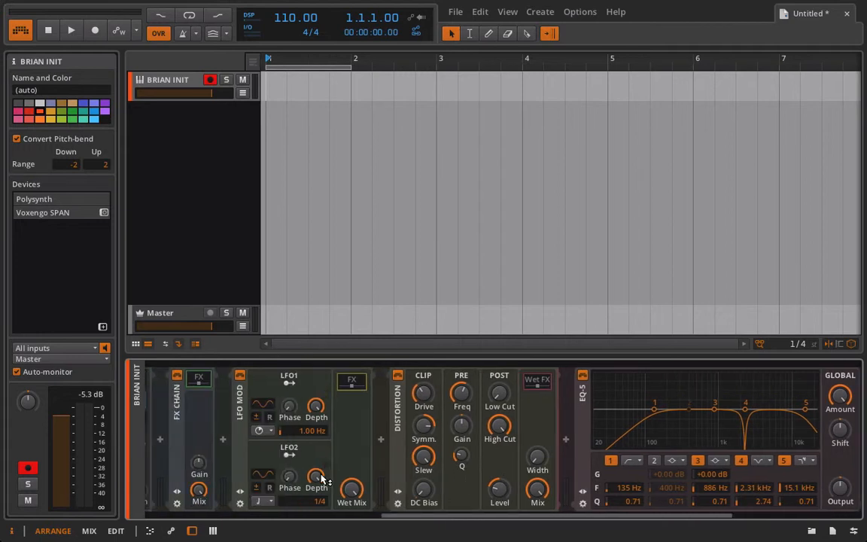
# Step: Make the FX Chain's first macro bipolar and map it to the EQ-5's band 4 frequency with an amount of +31.20
pyautogui.scroll(3, 290, 433)
pyautogui.click(177, 491)
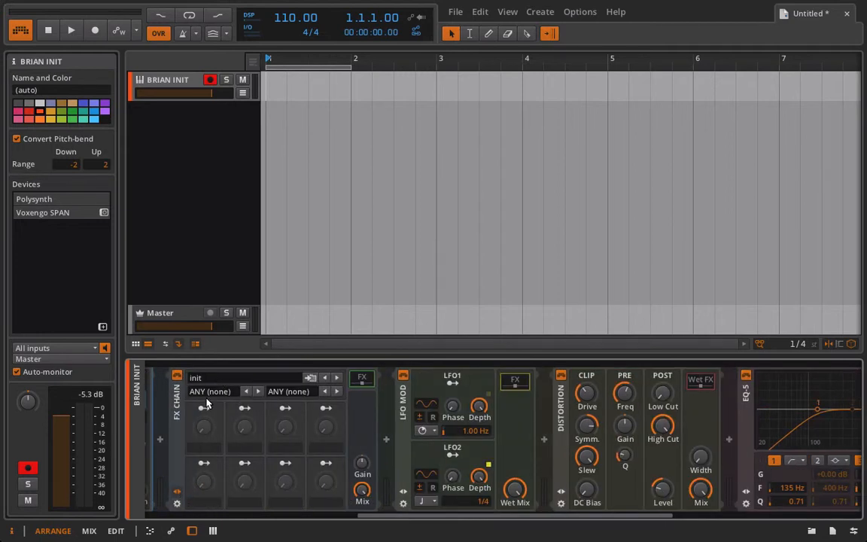
pyautogui.rightClick(203, 426)
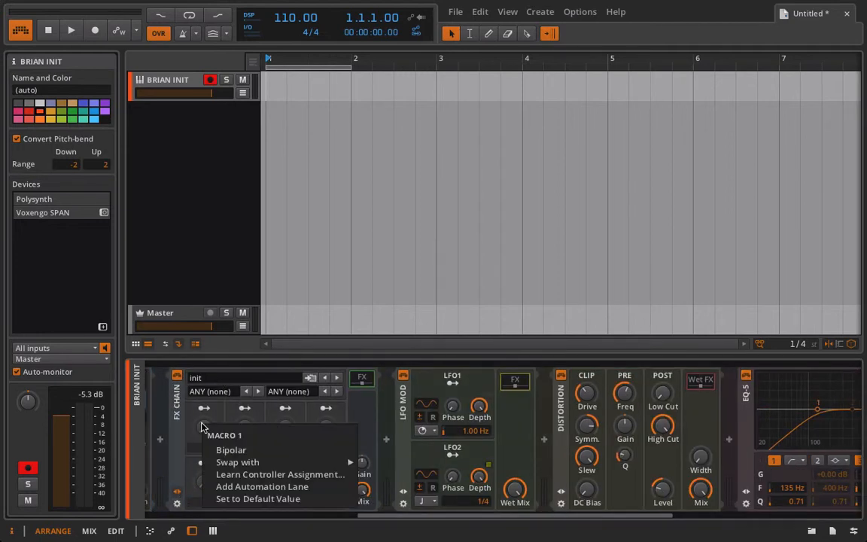
pyautogui.click(227, 450)
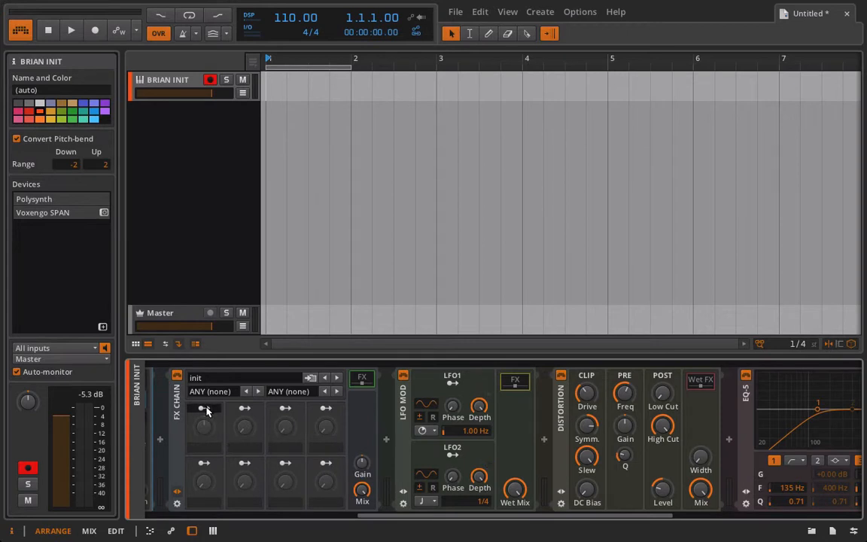
pyautogui.hscroll(2, 208, 411)
pyautogui.hscroll(6, 212, 412)
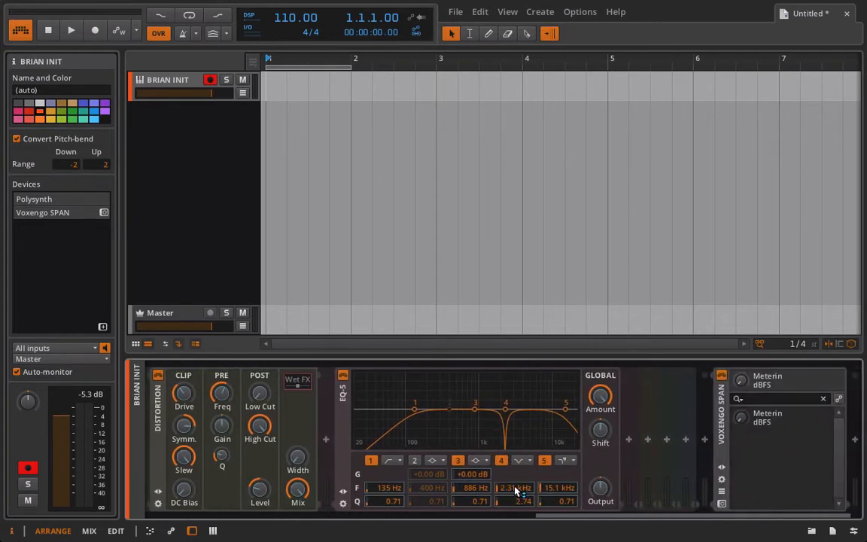
pyautogui.moveTo(512, 489); pyautogui.dragTo(512, 444)
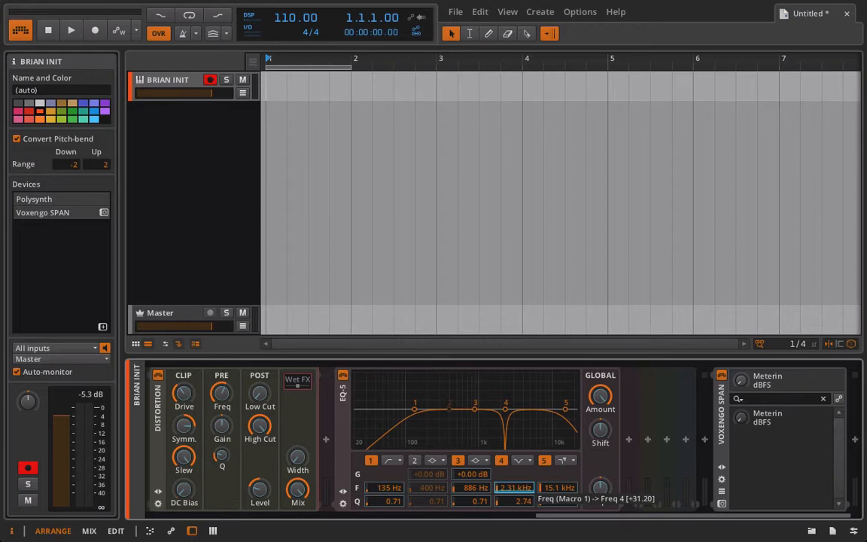
# Step: Hide the inspector to make more room for the device chain
pyautogui.hscroll(-8, 515, 489)
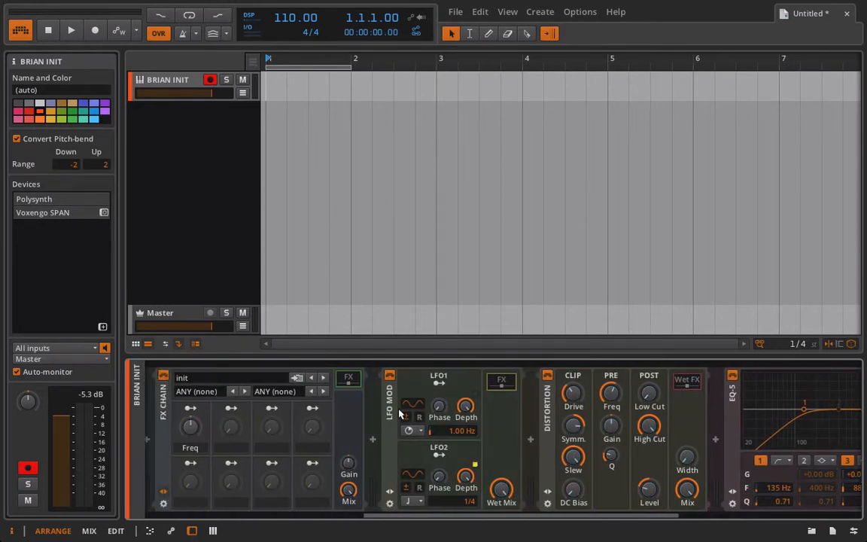
pyautogui.doubleClick(549, 412)
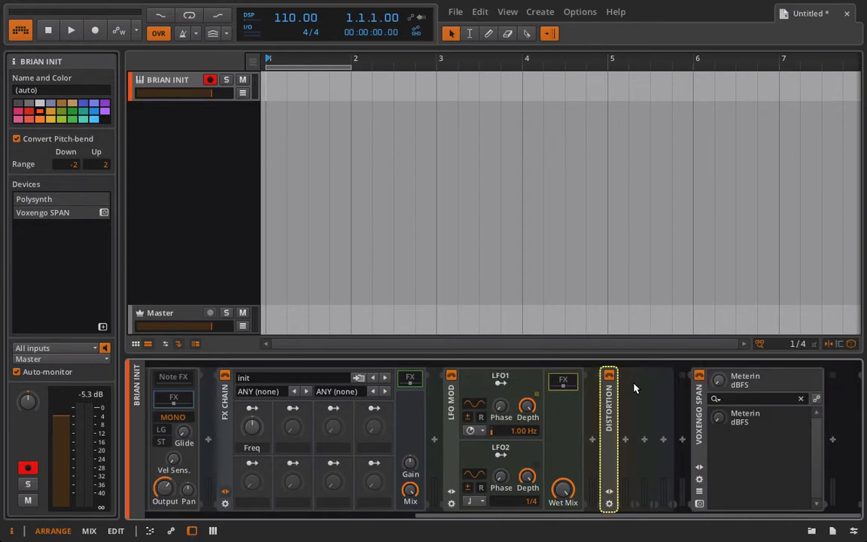
pyautogui.doubleClick(609, 399)
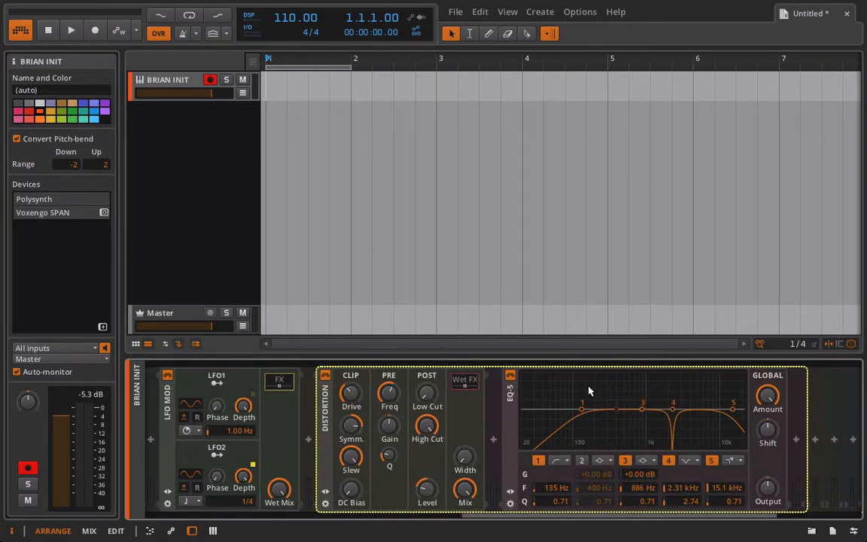
pyautogui.scroll(5, 493, 412)
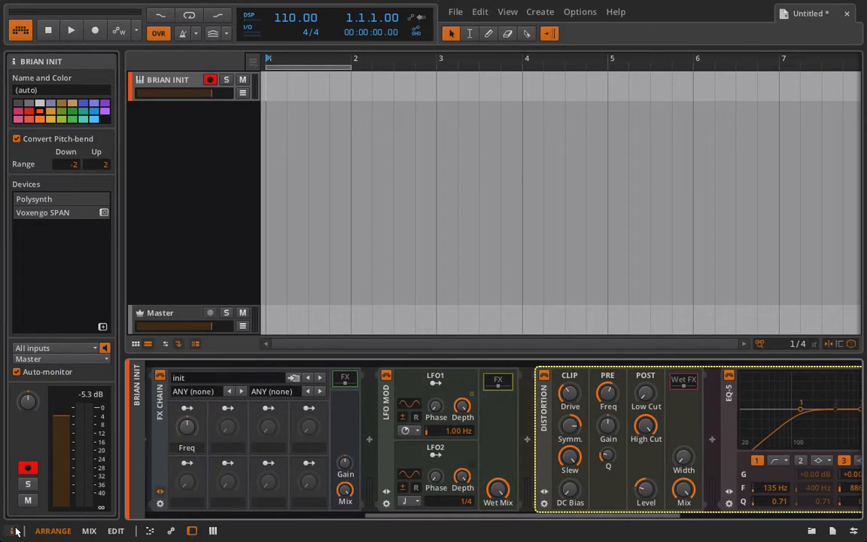
pyautogui.click(15, 531)
pyautogui.scroll(-3, 268, 422)
pyautogui.scroll(3, 268, 422)
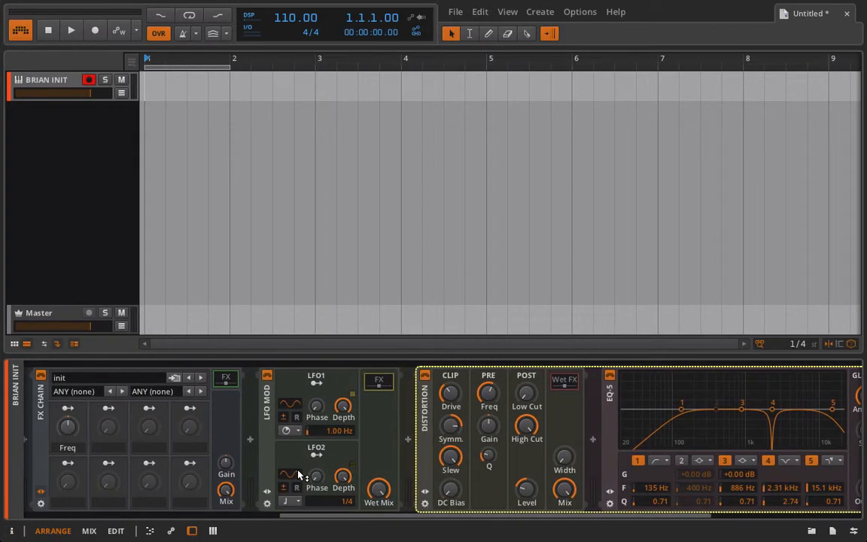
# Step: Rename the FX Chain's first macro as NOTH FREQ and sweep it to test the notch movement
pyautogui.moveTo(68, 428); pyautogui.dragTo(68, 465)
pyautogui.doubleClick(70, 451)
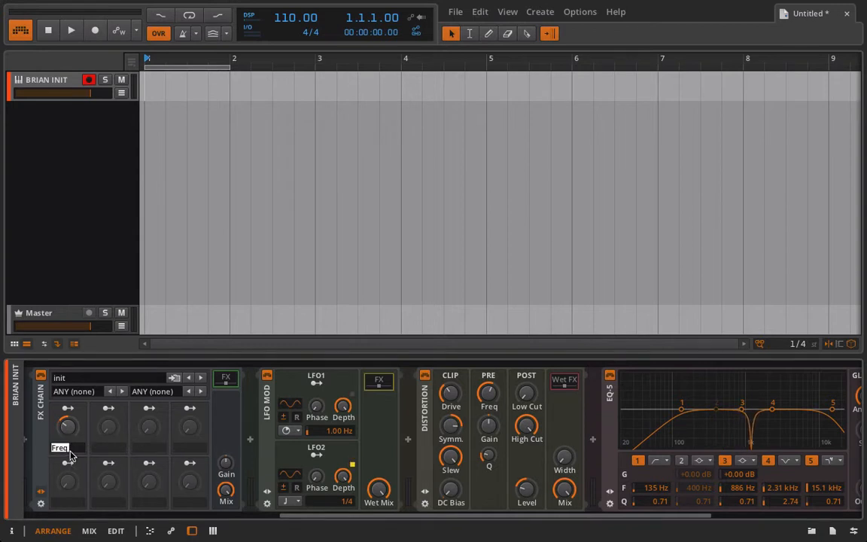
pyautogui.write('NOTH FREQ')
pyautogui.press('Return')
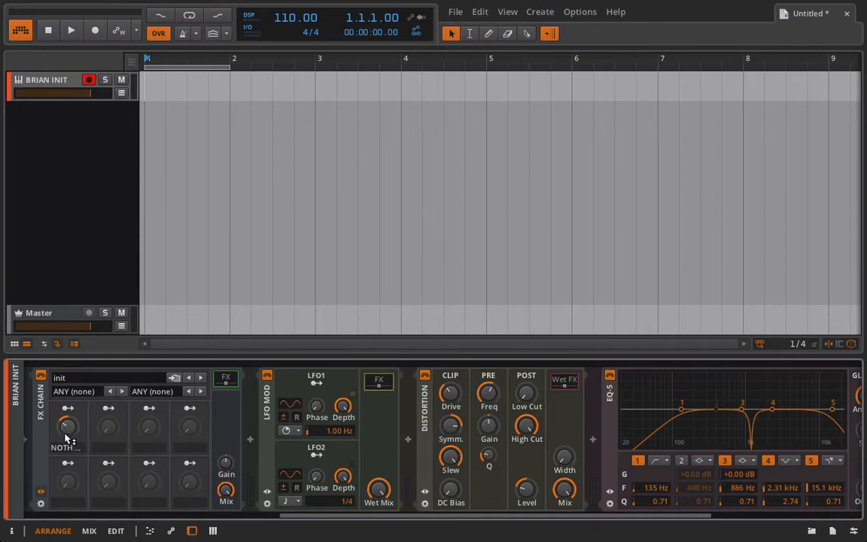
pyautogui.moveTo(67, 430); pyautogui.dragTo(67, 382)
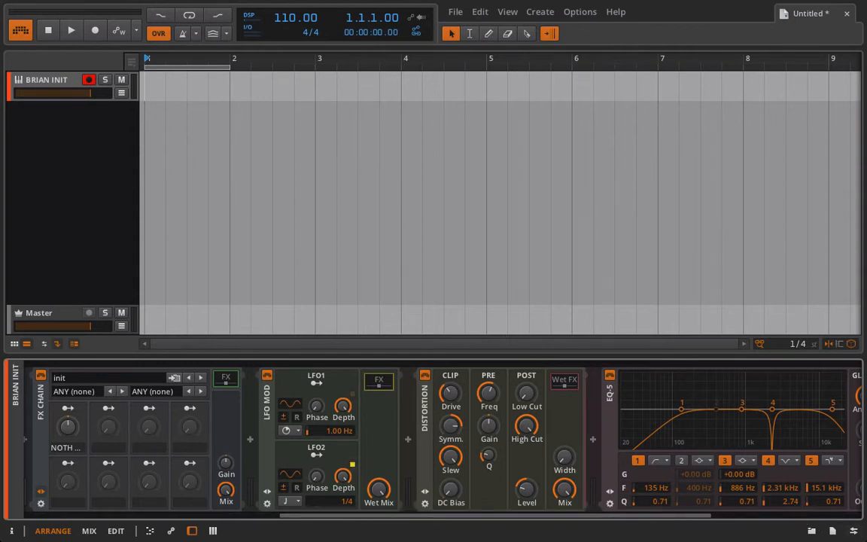
# Step: Set the EQ-5's band 4 Q to 2.19 and map the FX Chain's second macro to it as a bipolar control
pyautogui.moveTo(784, 501)
pyautogui.mouseDown()
pyautogui.moveTo(784, 516)
pyautogui.moveTo(784, 489)
pyautogui.moveTo(784, 506)
pyautogui.mouseUp()
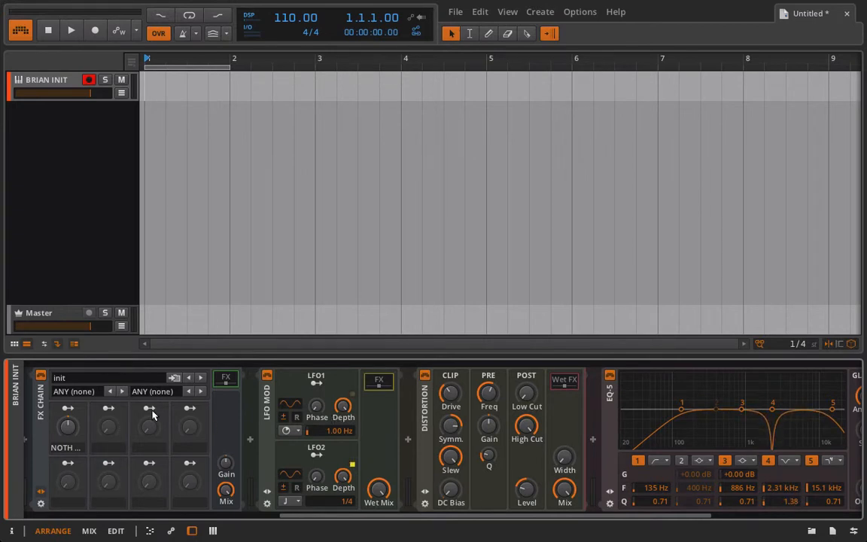
pyautogui.rightClick(109, 434)
pyautogui.click(127, 458)
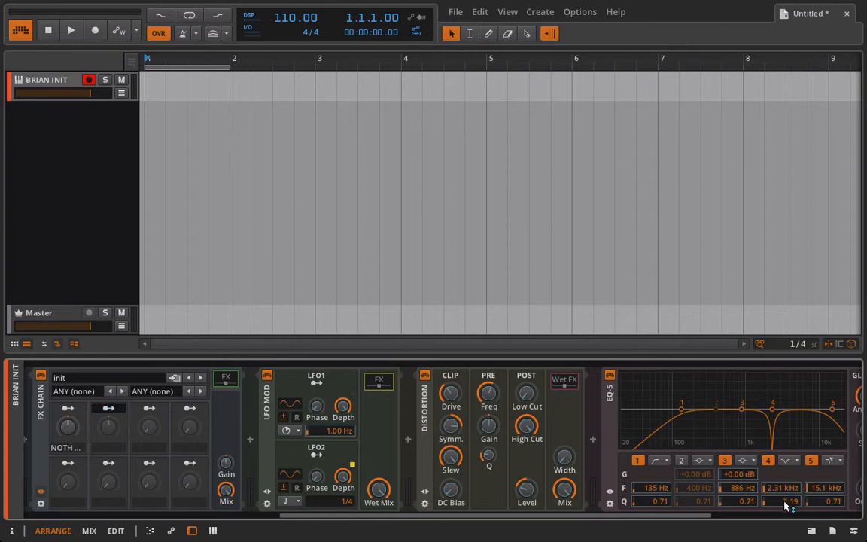
pyautogui.moveTo(780, 503); pyautogui.dragTo(780, 486)
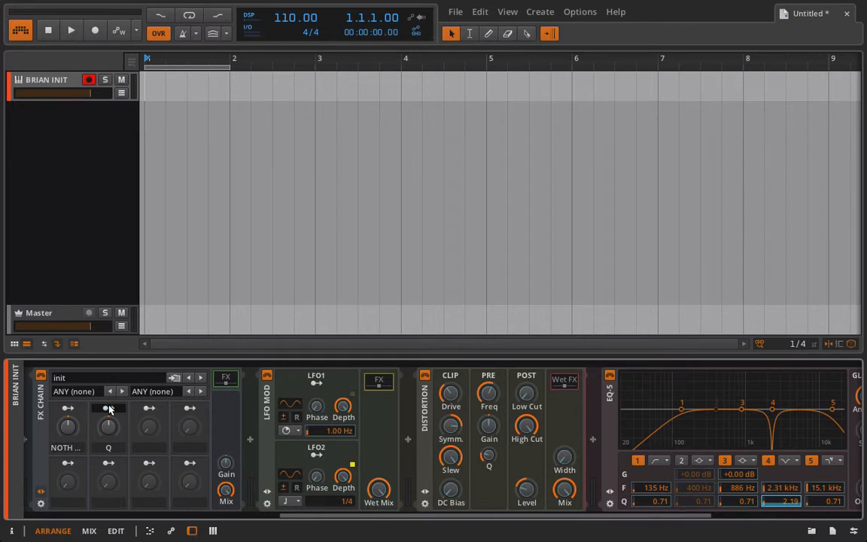
pyautogui.moveTo(110, 413)
pyautogui.mouseDown()
pyautogui.moveTo(110, 398)
pyautogui.moveTo(110, 428)
pyautogui.mouseUp()
pyautogui.doubleClick(109, 427)
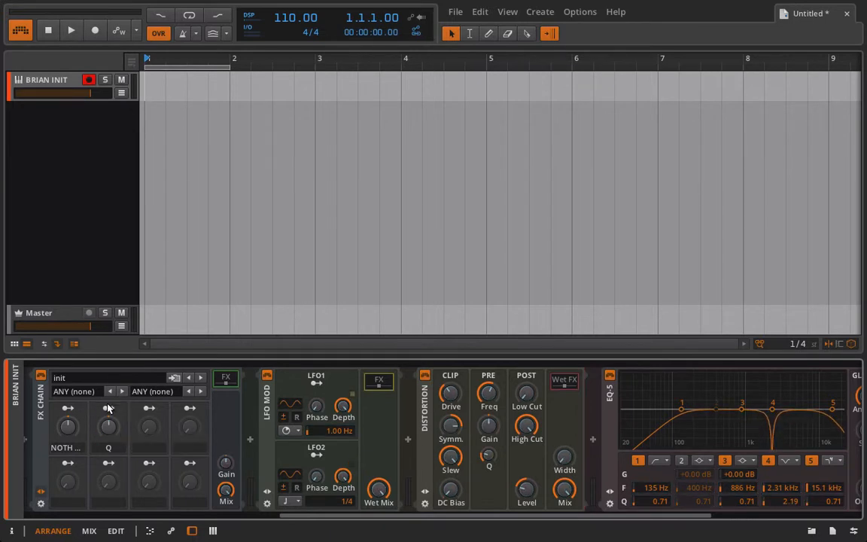
# Step: Set the second macro's modulation of the band 4 Q to +0.68, then sweep and reset the macro
pyautogui.click(107, 409)
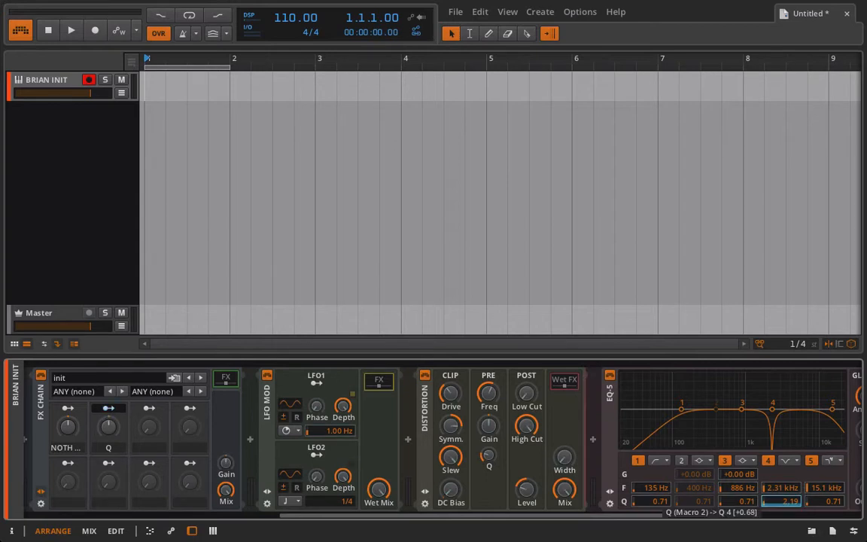
pyautogui.click(119, 409)
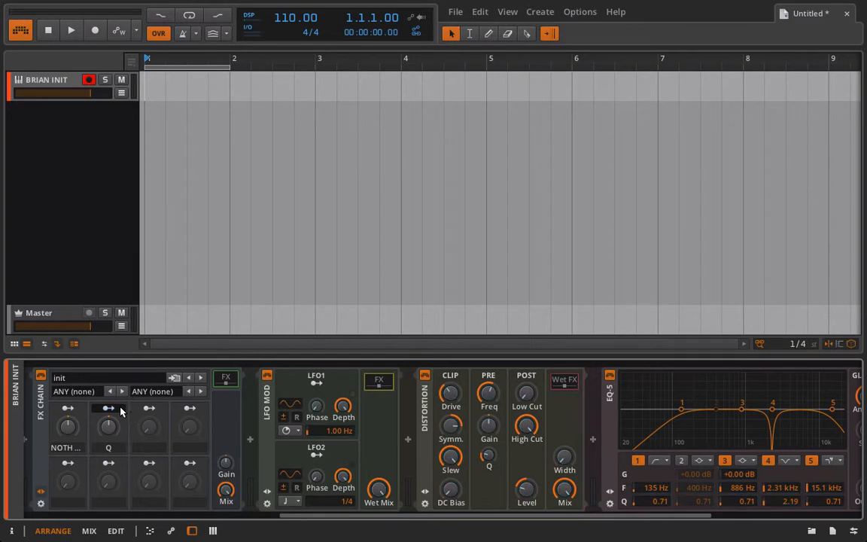
pyautogui.moveTo(108, 428); pyautogui.dragTo(108, 497)
pyautogui.doubleClick(114, 437)
# Step: Move band 3 of the EQ-5 to 612 Hz and set its gain to 0 dB
pyautogui.moveTo(743, 408); pyautogui.dragTo(716, 406)
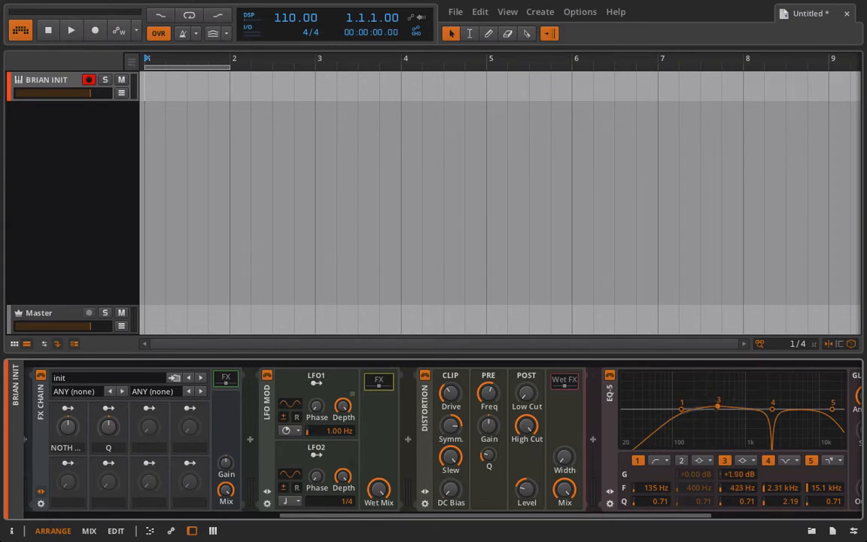
pyautogui.doubleClick(724, 472)
pyautogui.write('0')
pyautogui.press('Return')
# Step: Make the FX Chain's third macro bipolar and map it to the EQ-5's band 3 frequency
pyautogui.rightClick(152, 421)
pyautogui.click(177, 445)
pyautogui.click(149, 408)
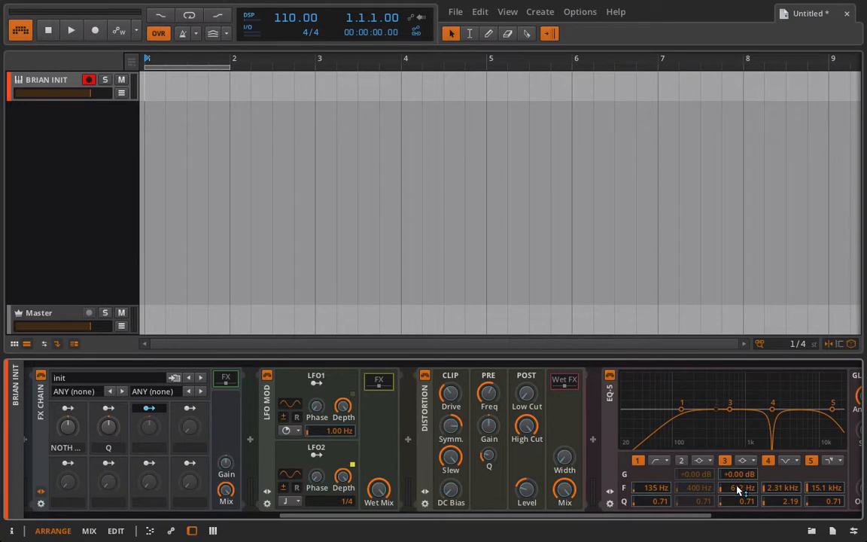
pyautogui.moveTo(736, 489); pyautogui.dragTo(736, 463)
pyautogui.click(148, 408)
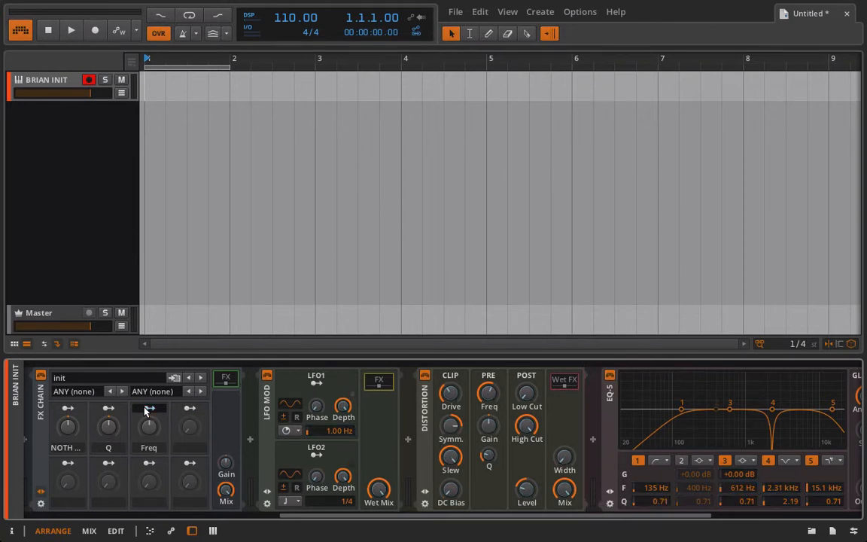
# Step: Sweep and reset the third macro to test it, with the EQ-5's band 3 gain raised to +11.4 dB
pyautogui.moveTo(148, 429); pyautogui.dragTo(148, 489)
pyautogui.doubleClick(143, 434)
pyautogui.moveTo(148, 426)
pyautogui.mouseDown()
pyautogui.moveTo(148, 444)
pyautogui.moveTo(148, 376)
pyautogui.moveTo(150, 430)
pyautogui.mouseUp()
pyautogui.doubleClick(147, 431)
# Step: Rename the FX Chain's third macro as BELL FREQ
pyautogui.doubleClick(149, 449)
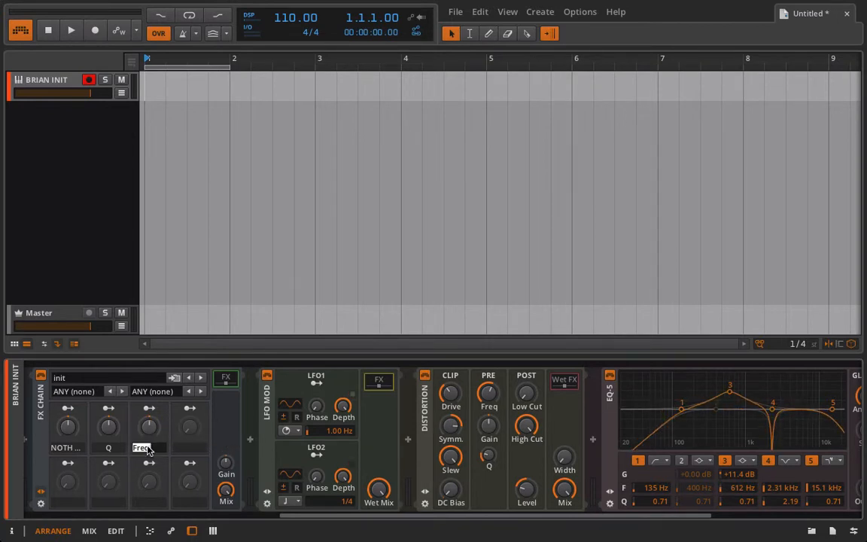
pyautogui.press('BackSpace')
pyautogui.write('BELL FREQ')
pyautogui.press('Return')
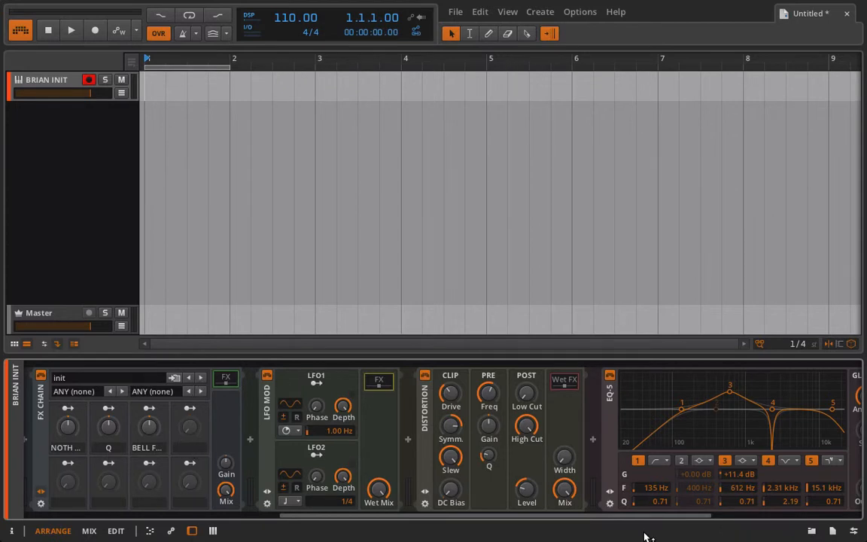
# Step: Set the EQ-5's band 3 Q to 1.86 and map the bipolar fourth macro to it with an amount of +0.35
pyautogui.moveTo(740, 501); pyautogui.dragTo(740, 476)
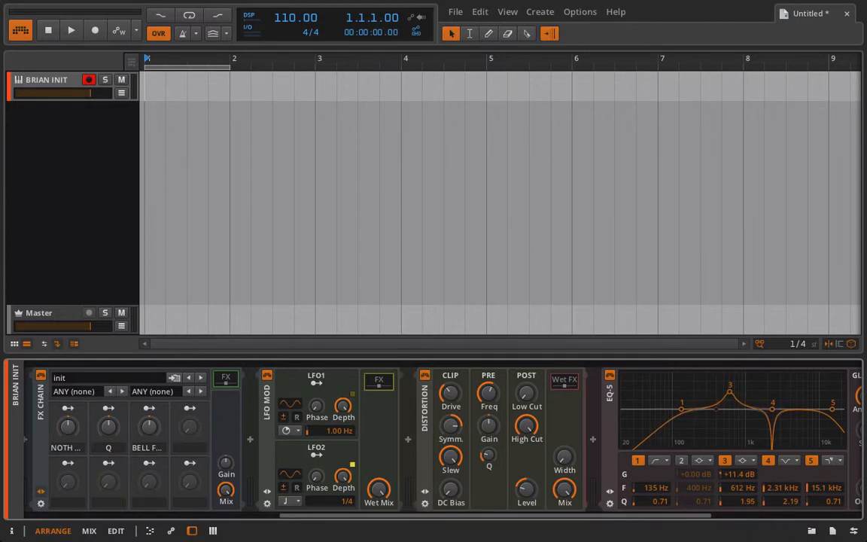
pyautogui.rightClick(191, 434)
pyautogui.click(218, 458)
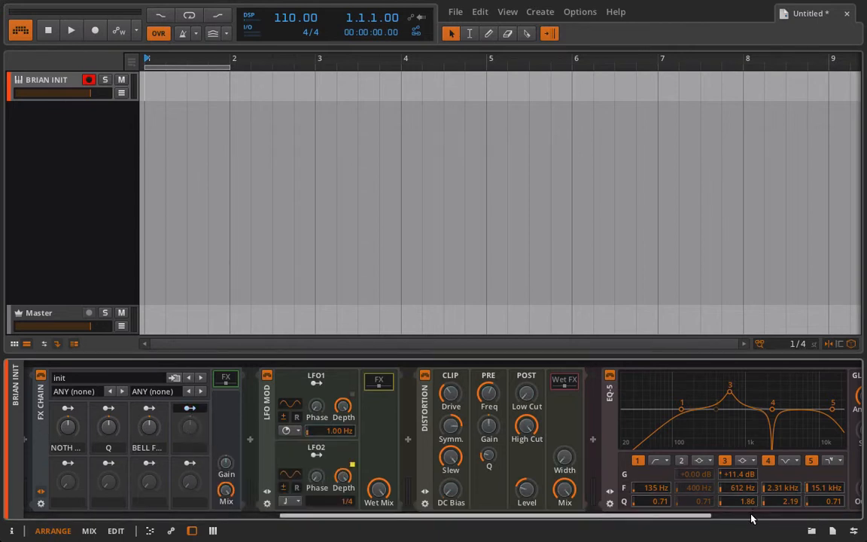
pyautogui.moveTo(741, 502); pyautogui.dragTo(741, 499)
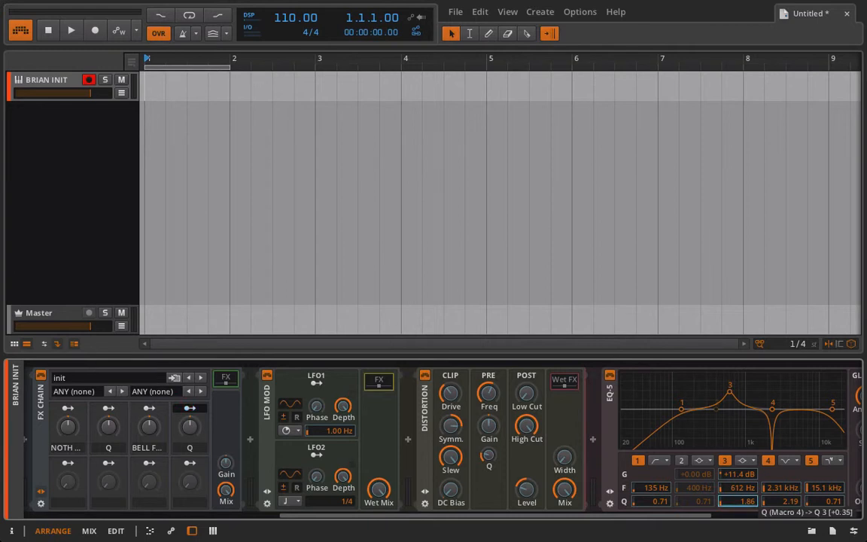
pyautogui.click(189, 411)
pyautogui.moveTo(189, 427)
pyautogui.mouseDown()
pyautogui.moveTo(189, 496)
pyautogui.moveTo(193, 429)
pyautogui.mouseUp()
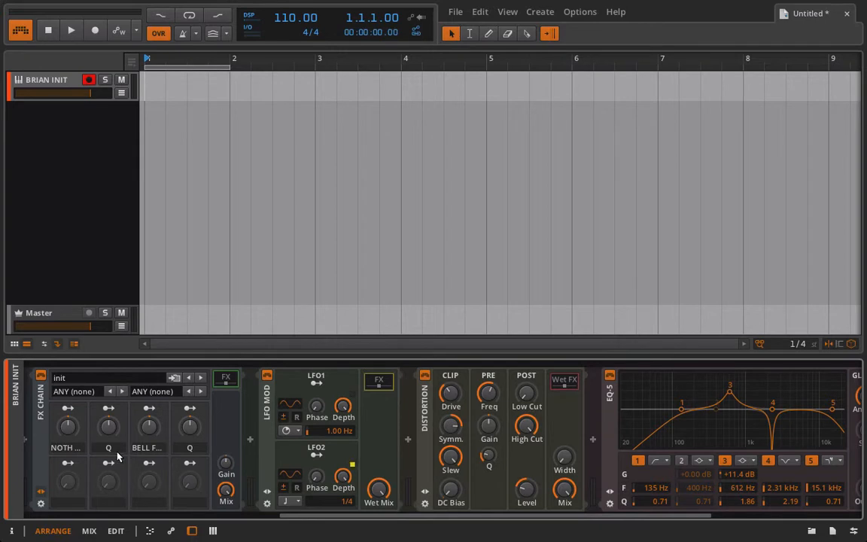
# Step: Audition the notch and bell macros by sweeping them while playing, then reset them to their defaults
pyautogui.moveTo(67, 426); pyautogui.dragTo(67, 483)
pyautogui.moveTo(149, 427); pyautogui.dragTo(194, 435)
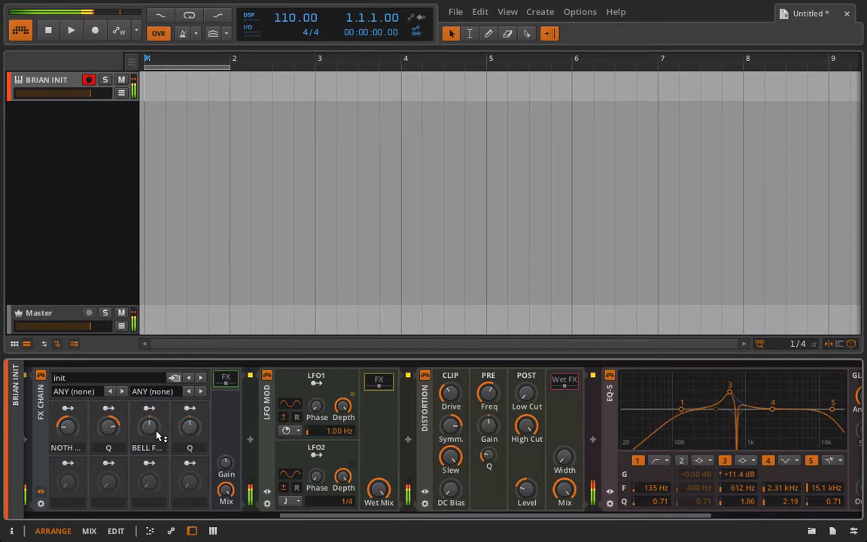
pyautogui.doubleClick(110, 429)
pyautogui.doubleClick(71, 430)
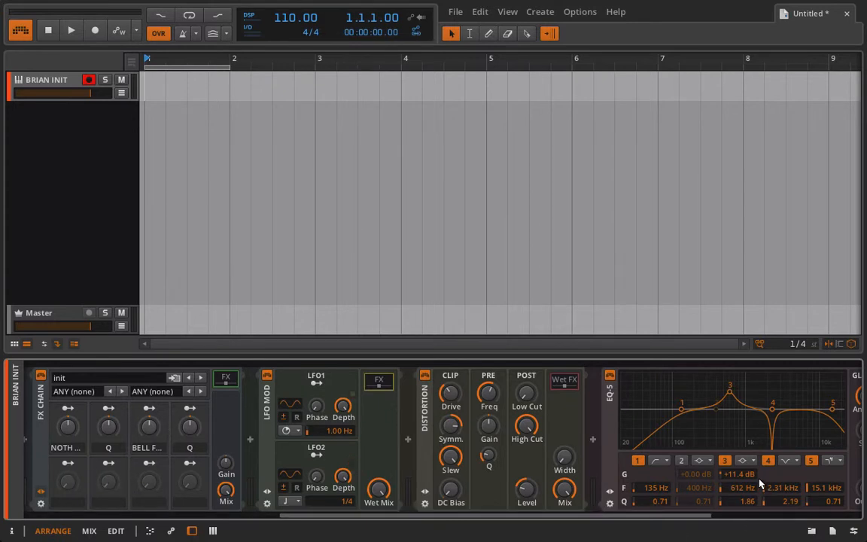
# Step: Set the EQ-5's band 3 gain to 0 dB
pyautogui.moveTo(736, 478); pyautogui.dragTo(736, 498)
pyautogui.doubleClick(736, 478)
pyautogui.write('00')
pyautogui.press('Return')
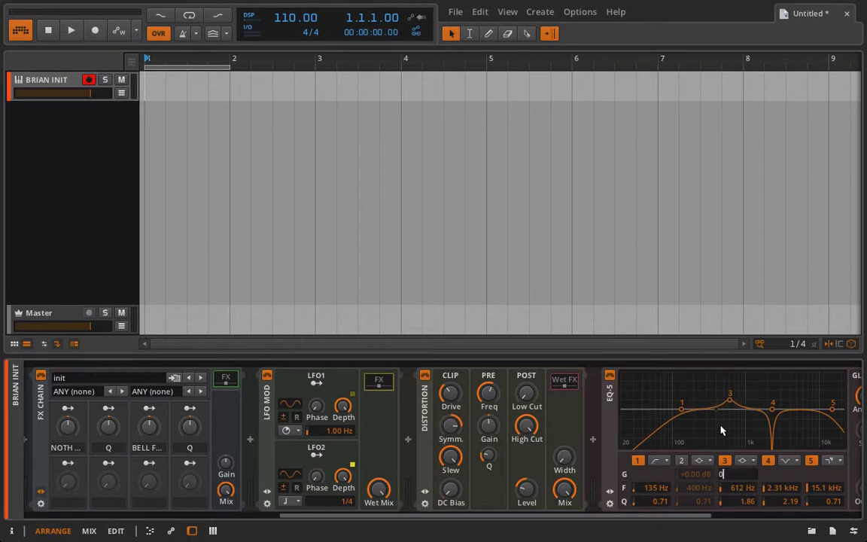
# Step: Map the FX Chain's fifth macro to the EQ-5's band 3 gain, trying the macro and readjusting the modulation amount
pyautogui.rightClick(68, 463)
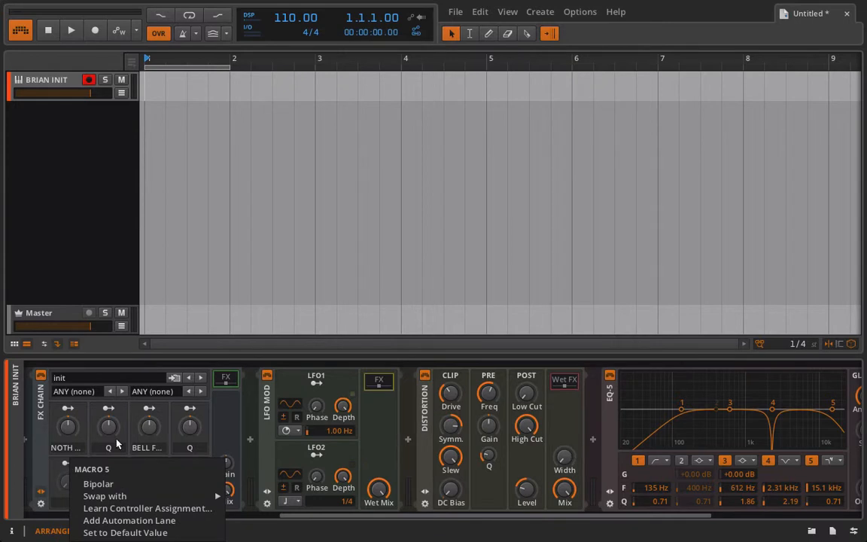
pyautogui.click(56, 477)
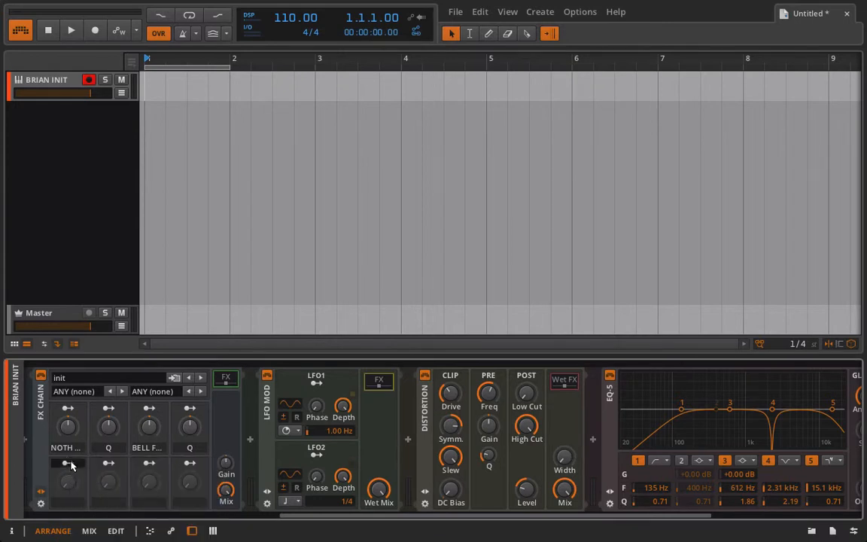
pyautogui.moveTo(736, 474); pyautogui.dragTo(737, 426)
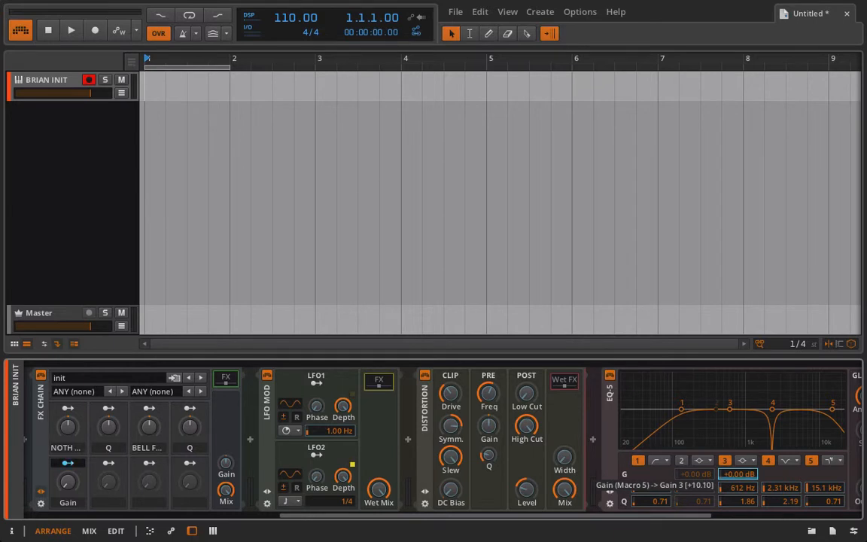
pyautogui.click(68, 463)
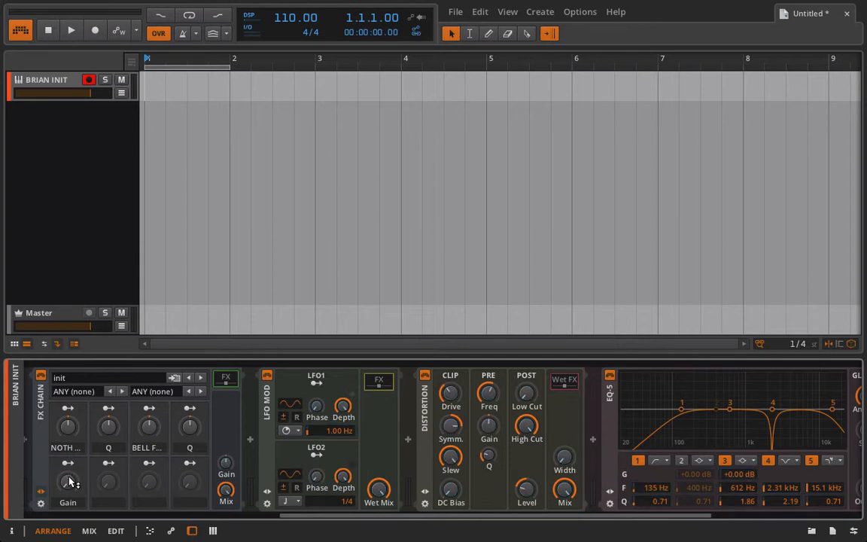
pyautogui.moveTo(68, 482)
pyautogui.mouseDown()
pyautogui.moveTo(68, 444)
pyautogui.moveTo(69, 481)
pyautogui.mouseUp()
pyautogui.click(67, 463)
pyautogui.moveTo(745, 474); pyautogui.dragTo(750, 474)
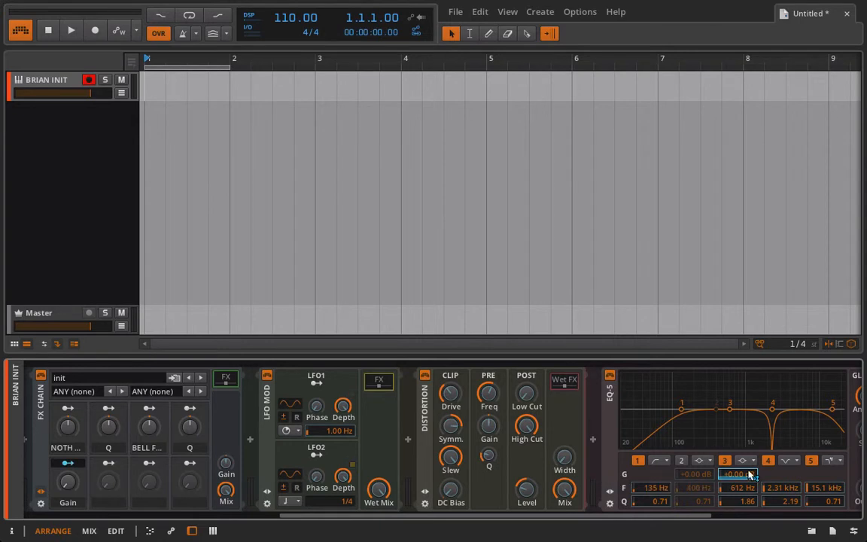
pyautogui.click(67, 463)
pyautogui.moveTo(68, 482)
pyautogui.mouseDown()
pyautogui.moveTo(68, 442)
pyautogui.moveTo(64, 480)
pyautogui.mouseUp()
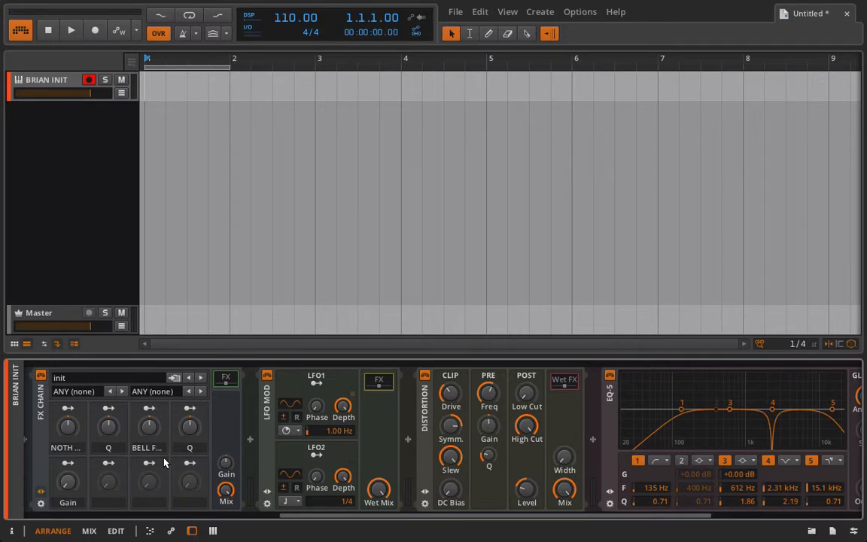
# Step: Set the LFO MOD's LFO1 rate to 0.05 Hz and switch LFO2 from note values to a rate of 0.23 Hz
pyautogui.hscroll(-3, 164, 462)
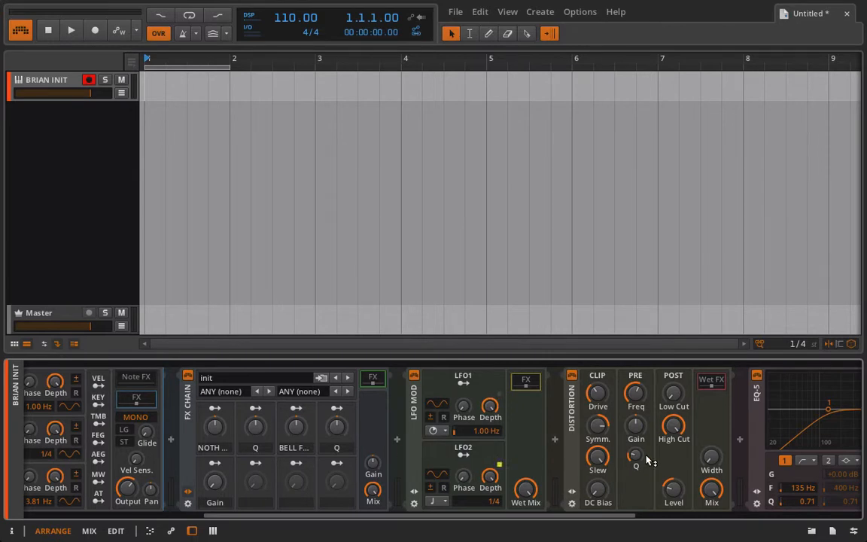
pyautogui.hscroll(4, 564, 438)
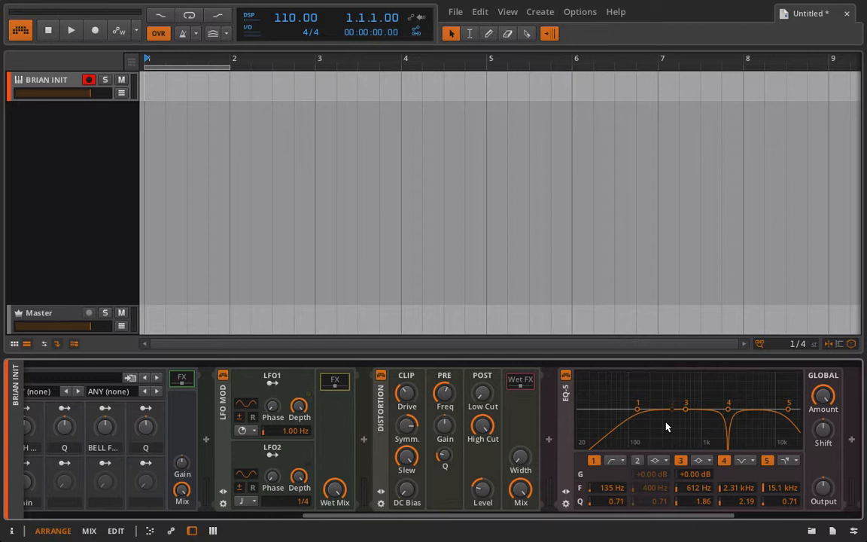
pyautogui.hscroll(-3, 666, 426)
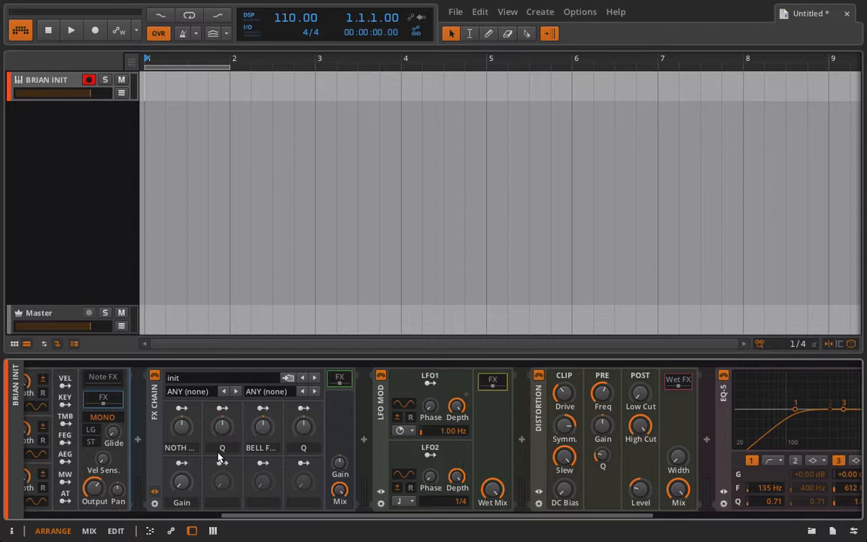
pyautogui.hscroll(2, 218, 455)
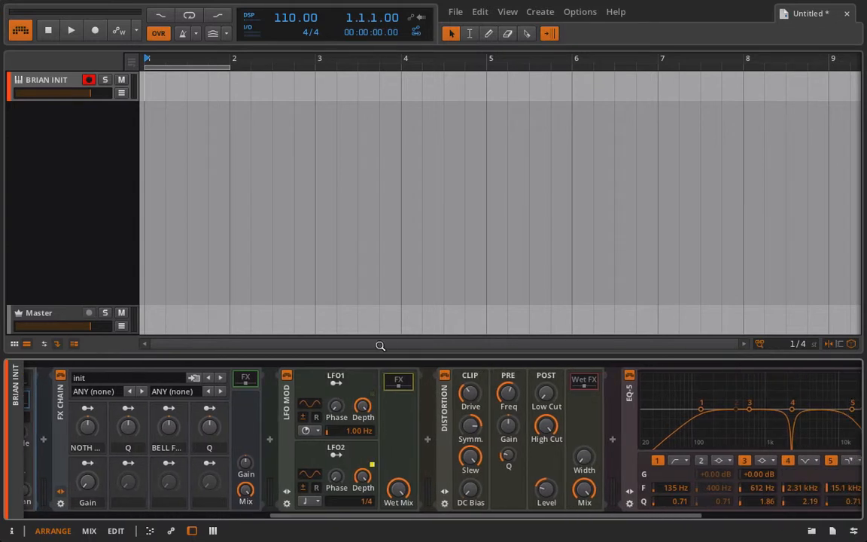
pyautogui.moveTo(348, 431); pyautogui.dragTo(348, 432)
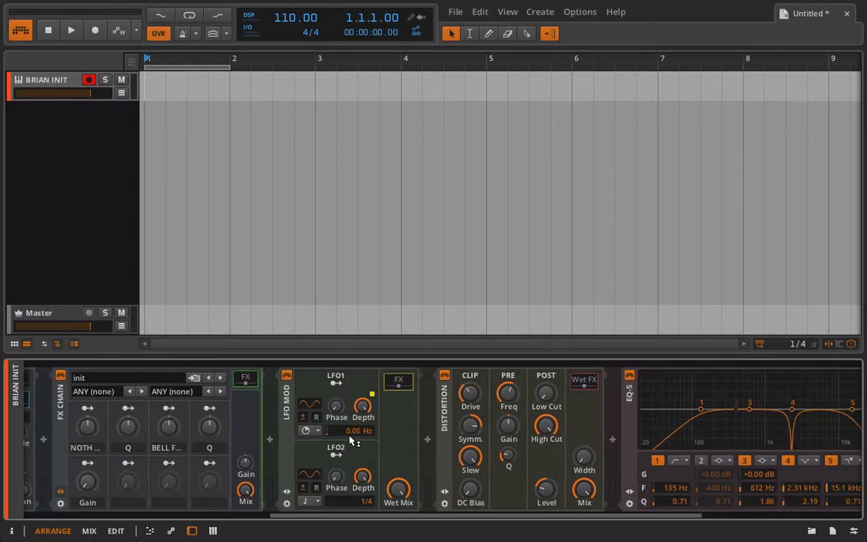
pyautogui.click(310, 499)
pyautogui.click(312, 490)
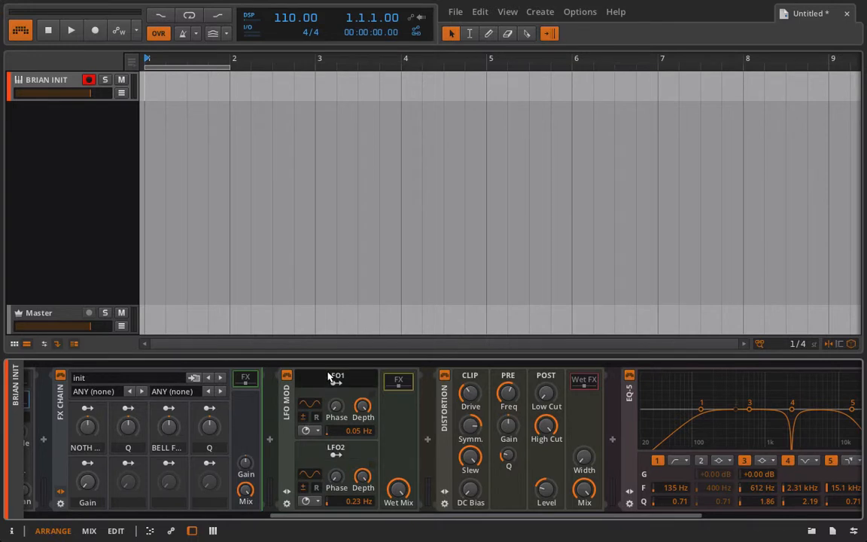
# Step: Map the LFO MOD's LFO1 to the Distortion's Symmetry and its LFO2 to the Distortion's Drive
pyautogui.hscroll(3, 347, 409)
pyautogui.hscroll(1, 385, 458)
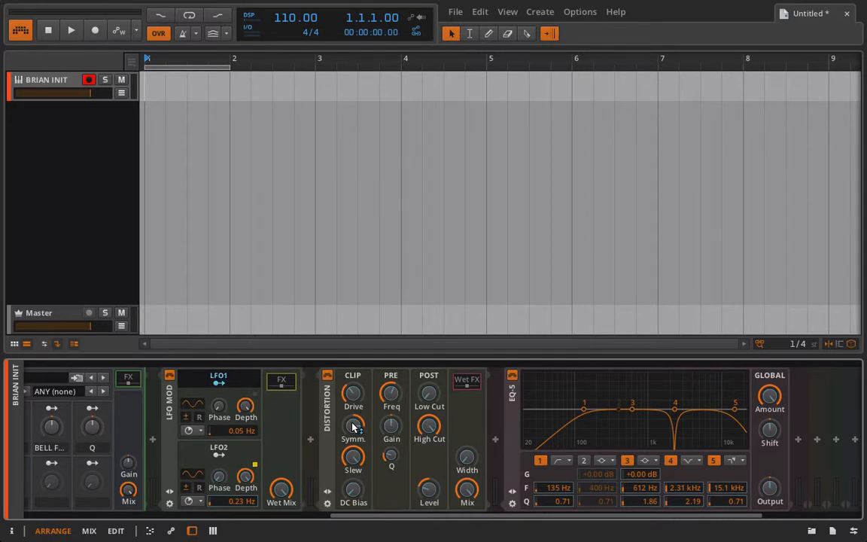
pyautogui.moveTo(350, 426); pyautogui.dragTo(350, 423)
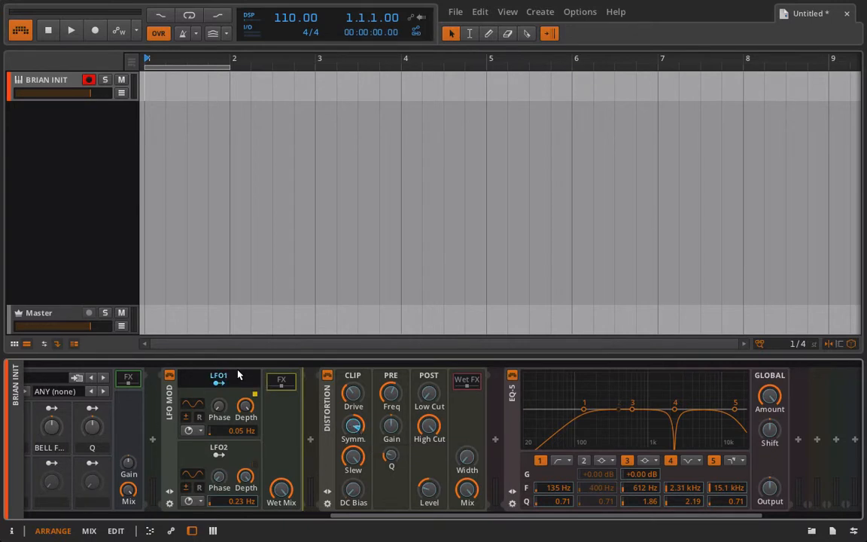
pyautogui.click(234, 458)
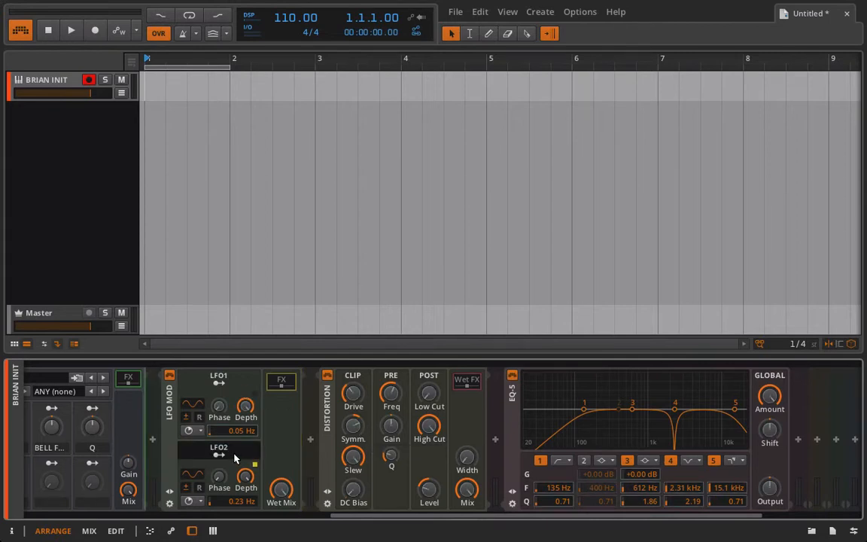
pyautogui.moveTo(357, 396); pyautogui.dragTo(353, 387)
pyautogui.click(218, 456)
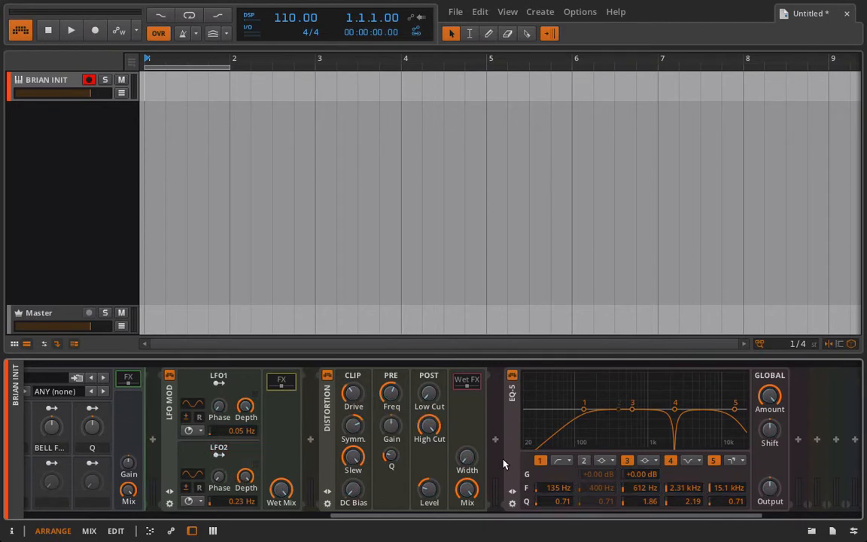
# Step: Map LFO1 negatively to the EQ-5's band 4 frequency and positively to its band 3 frequency
pyautogui.click(219, 382)
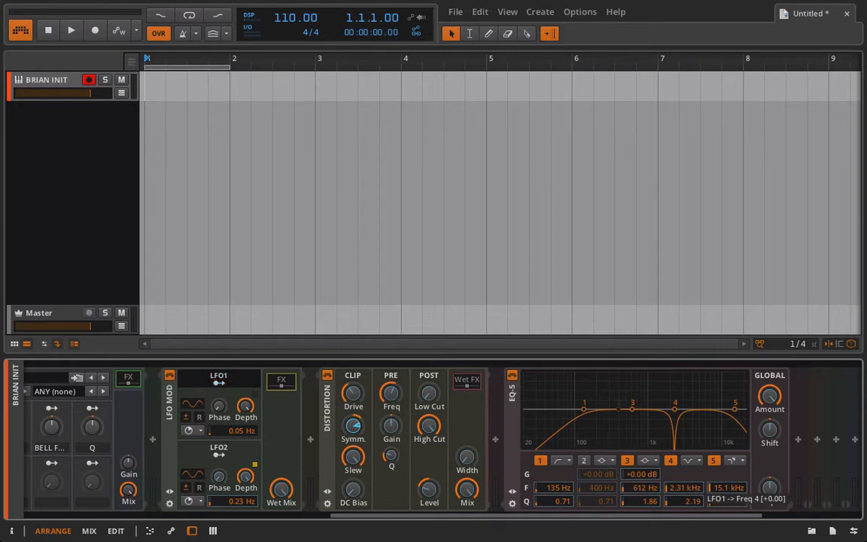
pyautogui.moveTo(684, 488); pyautogui.dragTo(684, 518)
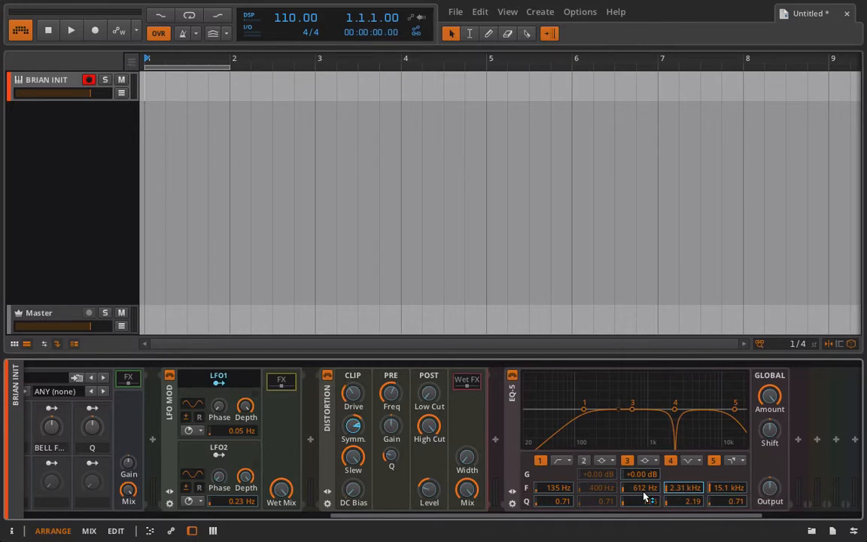
pyautogui.moveTo(641, 487); pyautogui.dragTo(641, 458)
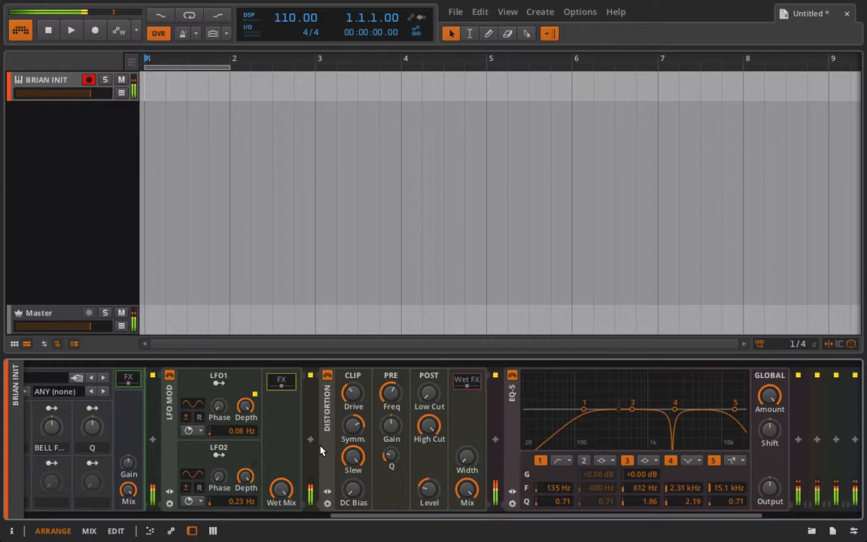
# Step: Insert a new LFO MOD between the Polysynth and the FX Chain, and nest the FX Chain in its FX slot
pyautogui.hscroll(-3, 320, 450)
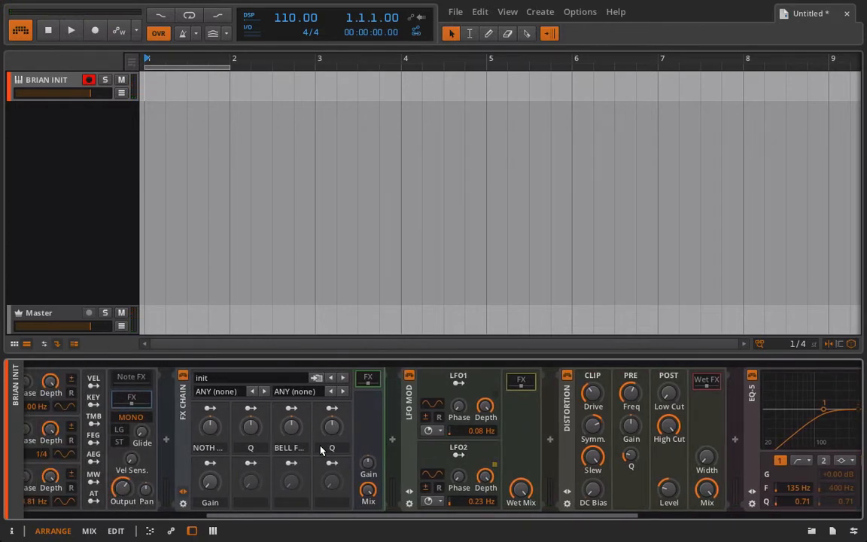
pyautogui.hscroll(-1, 321, 450)
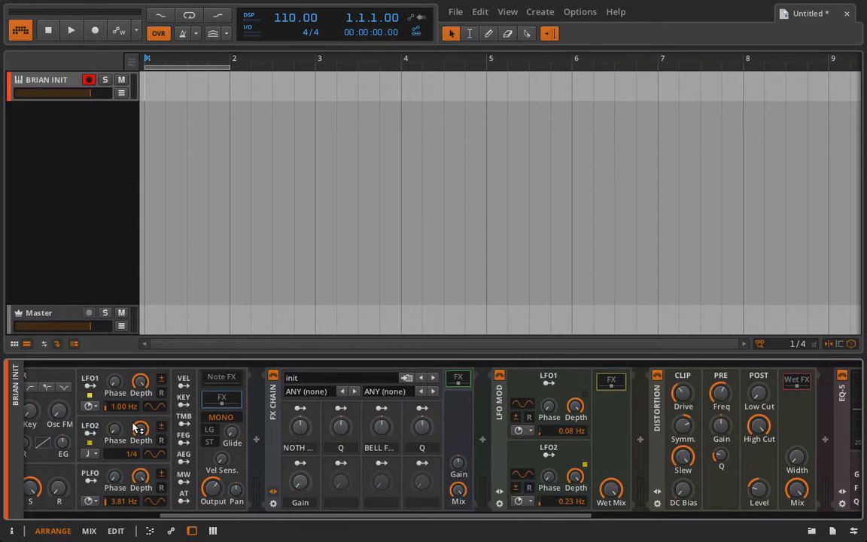
pyautogui.hscroll(-1, 137, 429)
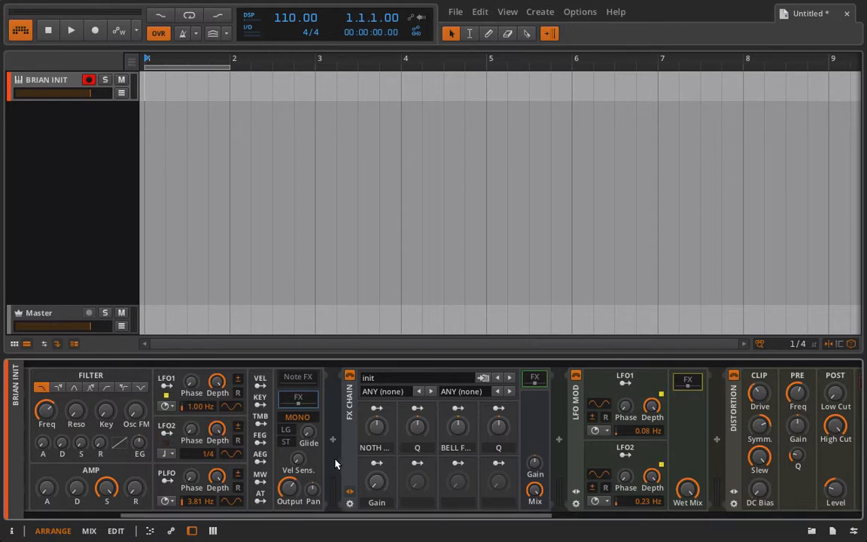
pyautogui.click(332, 439)
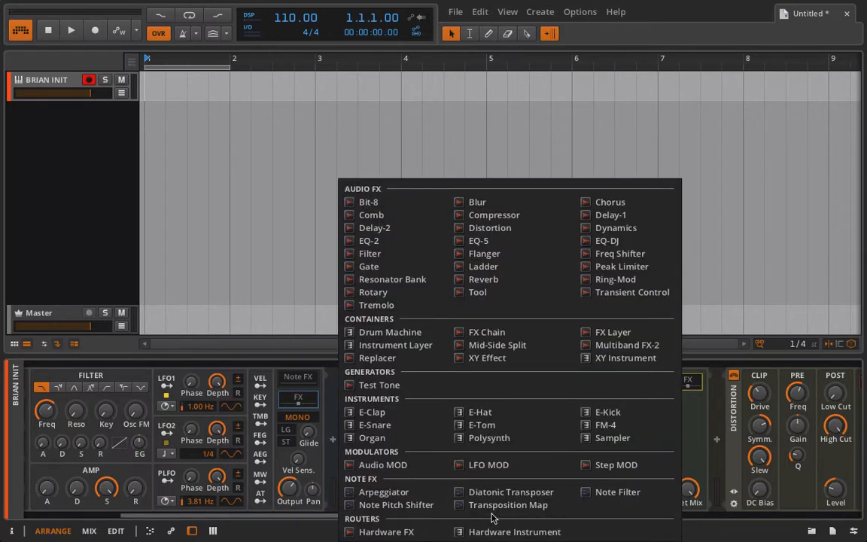
pyautogui.click(475, 466)
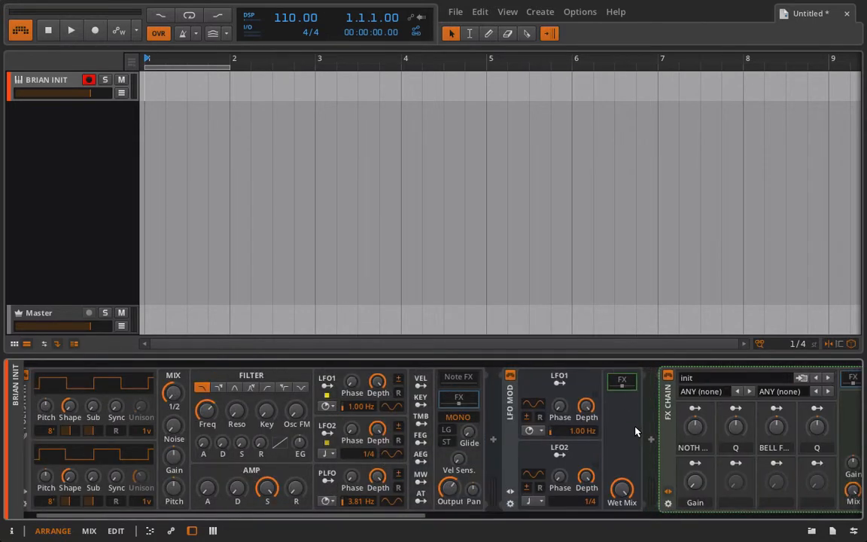
pyautogui.moveTo(717, 446); pyautogui.dragTo(633, 447)
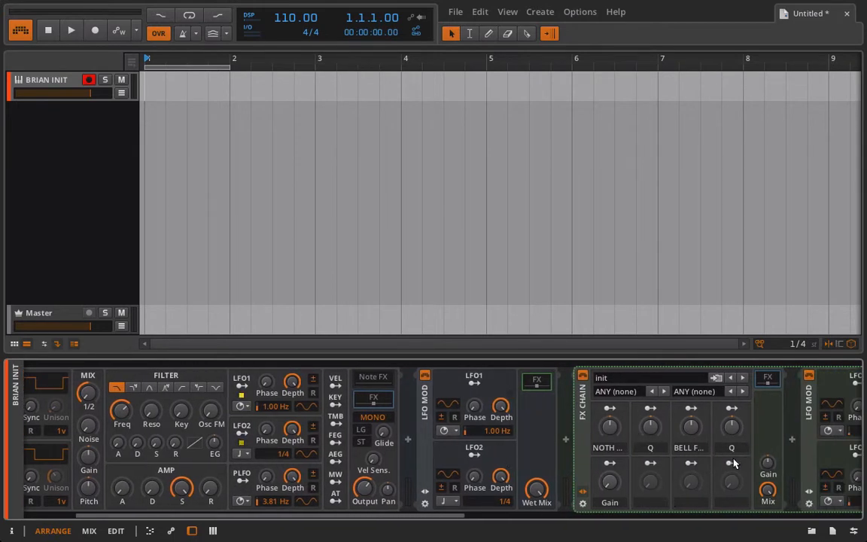
pyautogui.scroll(-5, 734, 463)
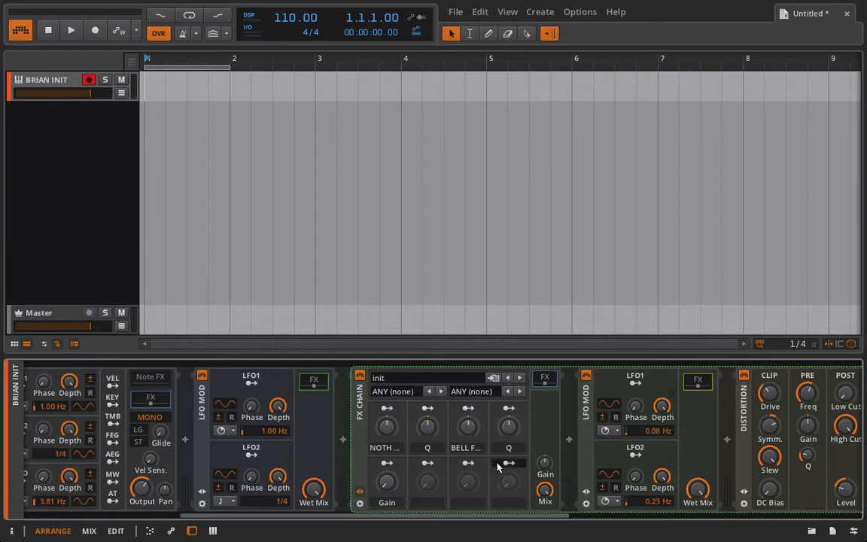
pyautogui.hscroll(-3, 314, 426)
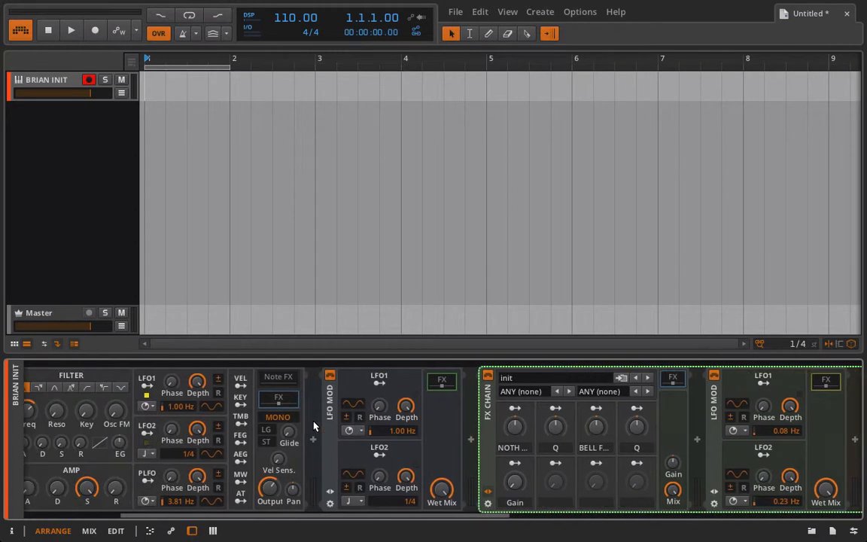
pyautogui.click(331, 492)
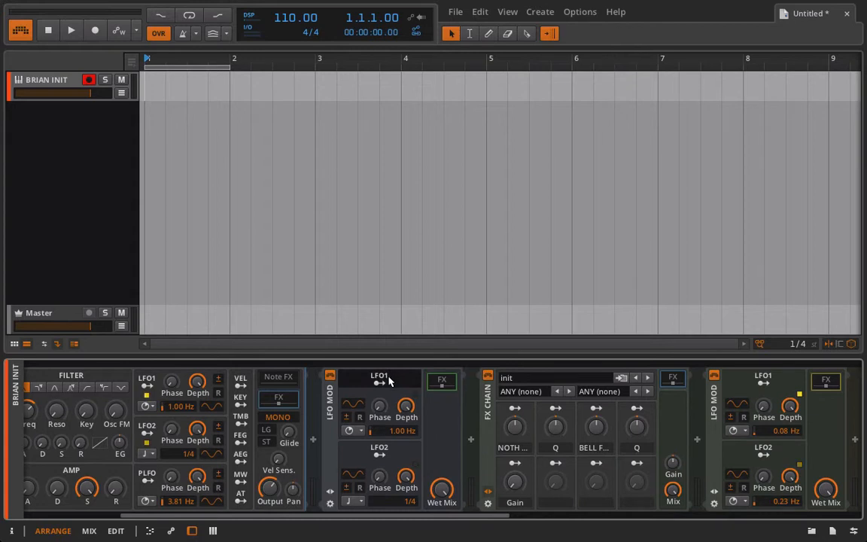
# Step: Set the new LFO MOD's LFO1 rate to 0.25 Hz and switch LFO2 from note values to 0.10 Hz
pyautogui.moveTo(403, 431); pyautogui.dragTo(403, 457)
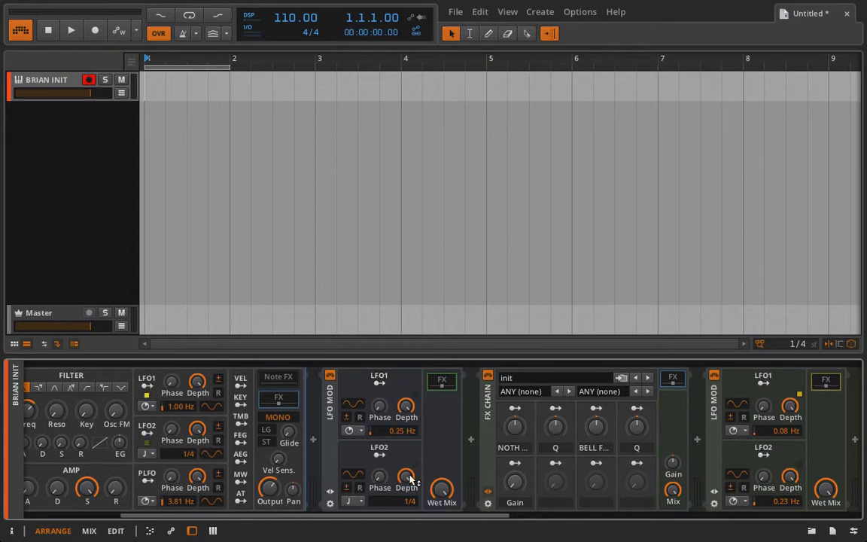
pyautogui.click(352, 500)
pyautogui.click(365, 487)
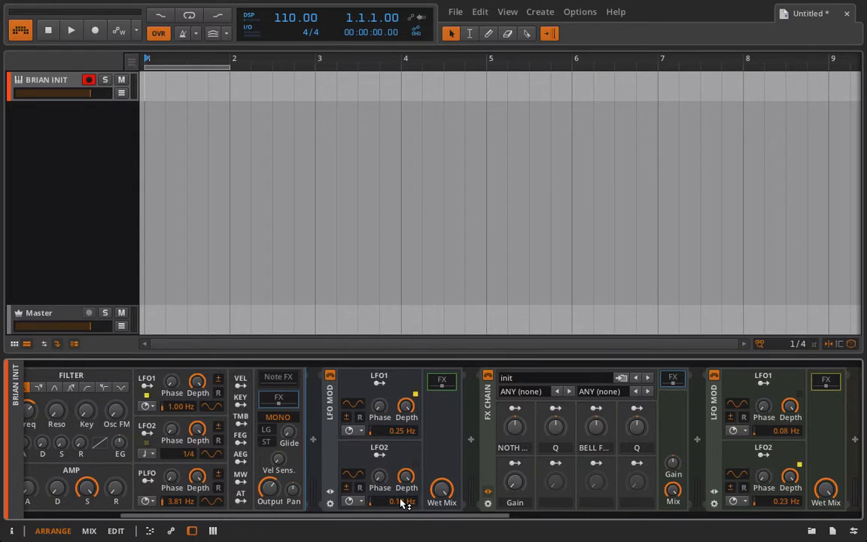
# Step: Set the Polysynth's LFO1 rate to 0.23 Hz and switch its LFO2 from note values to 0.07 Hz
pyautogui.hscroll(-2, 301, 442)
pyautogui.moveTo(259, 407); pyautogui.dragTo(260, 451)
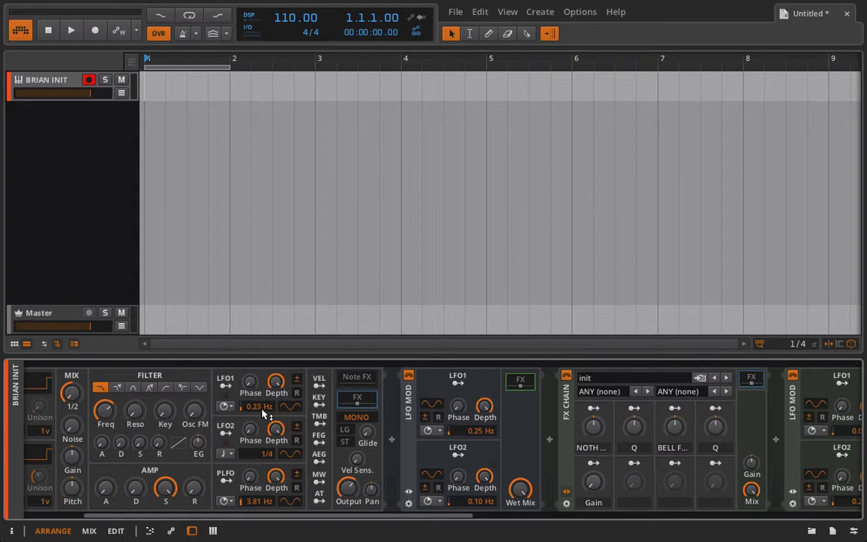
pyautogui.click(224, 453)
pyautogui.click(225, 443)
# Step: Map the new LFO MOD's LFO1 to the FX Chain's first macro and LFO2 to its second macro, Q, at +0.66
pyautogui.click(457, 381)
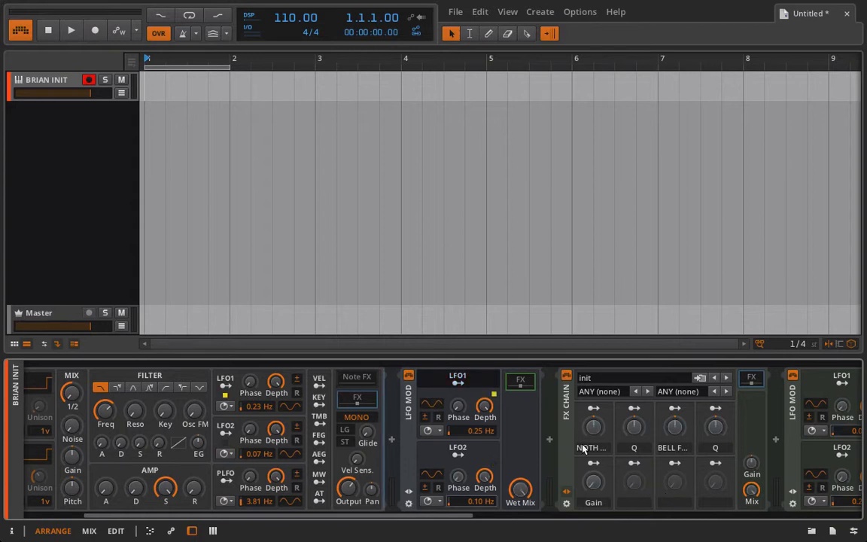
pyautogui.moveTo(592, 434); pyautogui.dragTo(592, 417)
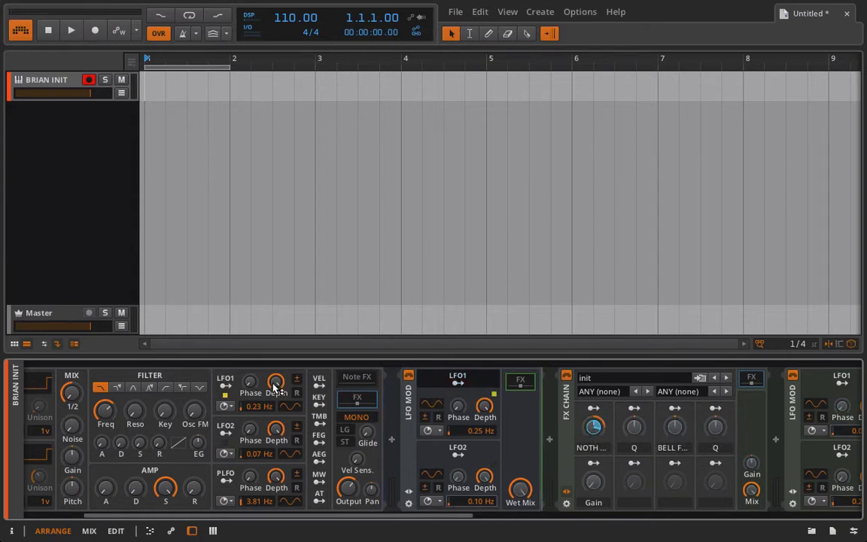
pyautogui.click(457, 449)
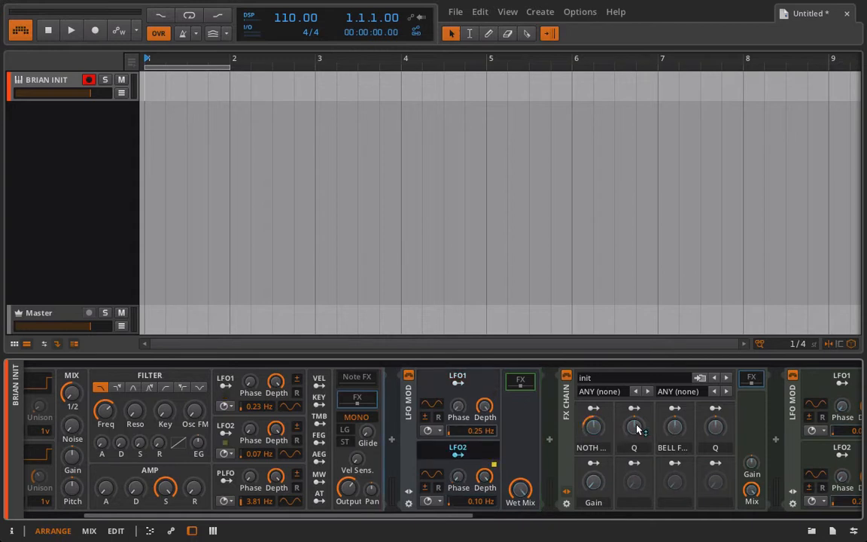
pyautogui.moveTo(634, 431); pyautogui.dragTo(634, 419)
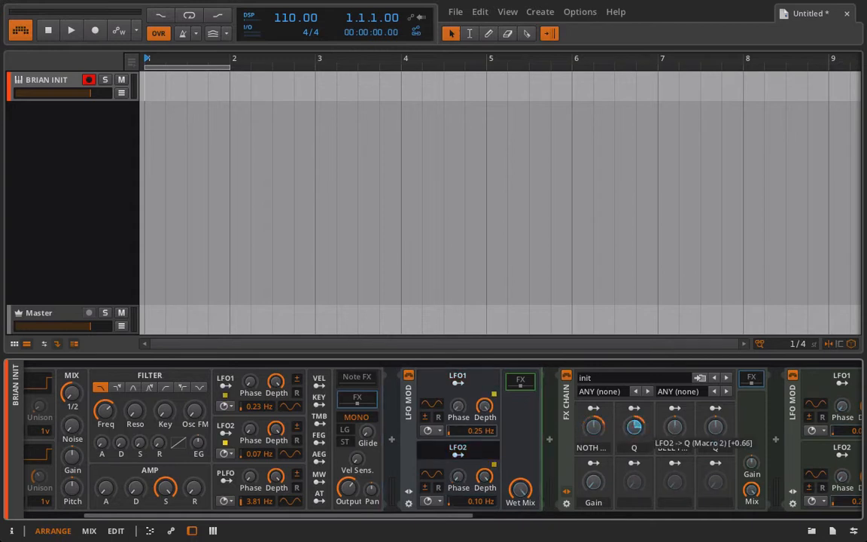
# Step: Try a 29.5 % phase for LFO1 in the LFO MOD before the FX Chain, and offset the phase of its LFO2
pyautogui.click(456, 454)
pyautogui.moveTo(460, 481); pyautogui.dragTo(460, 467)
pyautogui.moveTo(463, 412)
pyautogui.mouseDown()
pyautogui.moveTo(457, 417)
pyautogui.moveTo(456, 404)
pyautogui.mouseUp()
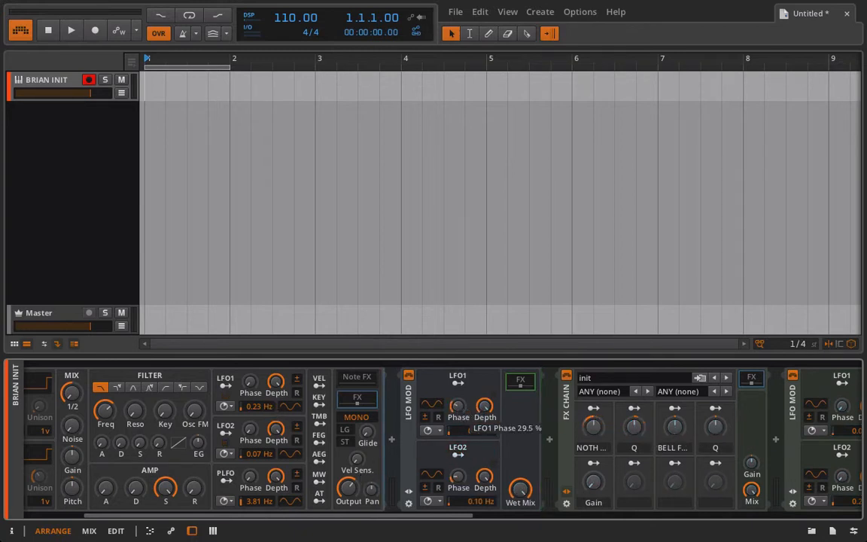
pyautogui.moveTo(456, 476); pyautogui.dragTo(457, 469)
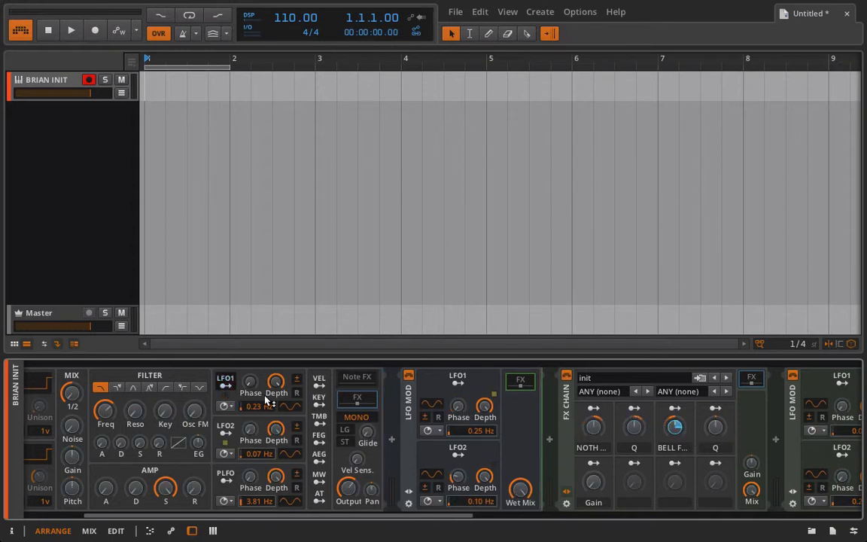
# Step: Map the Polysynth's LFO1 to the FX Chain's third macro, the bell frequency, and its LFO2 to the fourth macro, Q
pyautogui.click(225, 383)
pyautogui.click(226, 434)
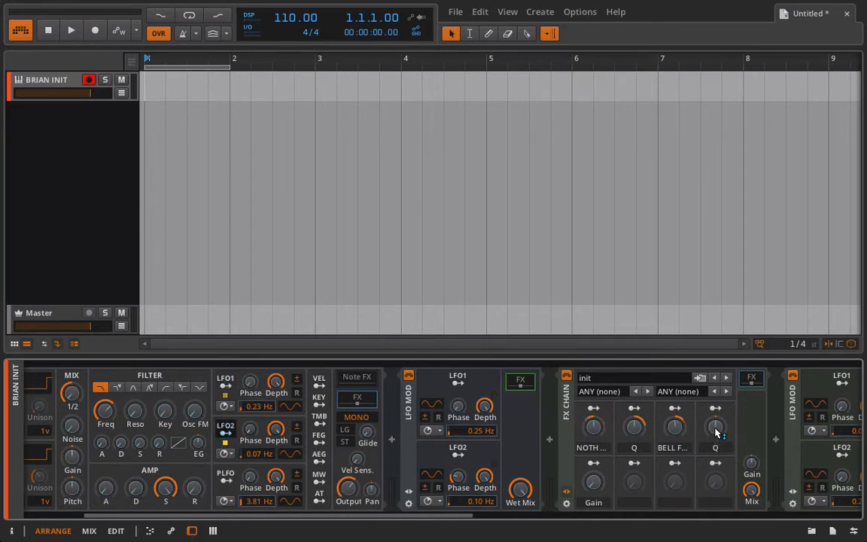
pyautogui.moveTo(715, 431); pyautogui.dragTo(720, 459)
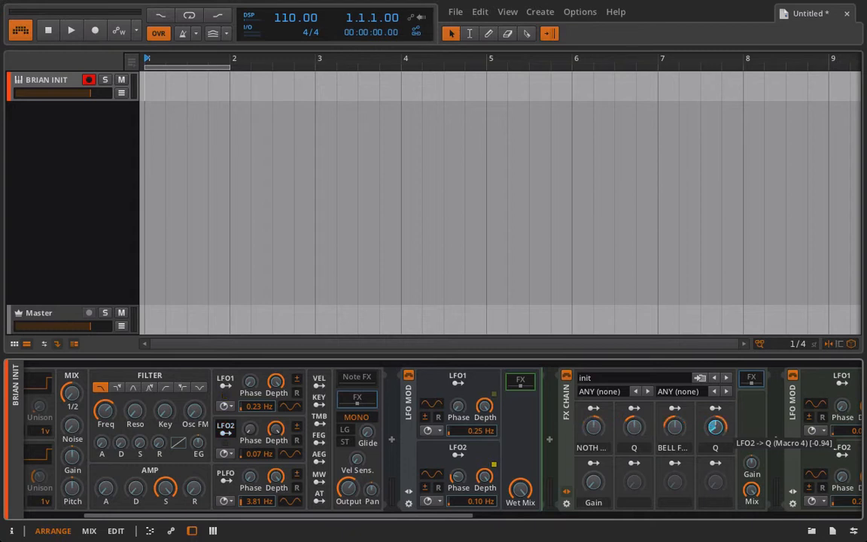
pyautogui.moveTo(720, 459); pyautogui.dragTo(717, 436)
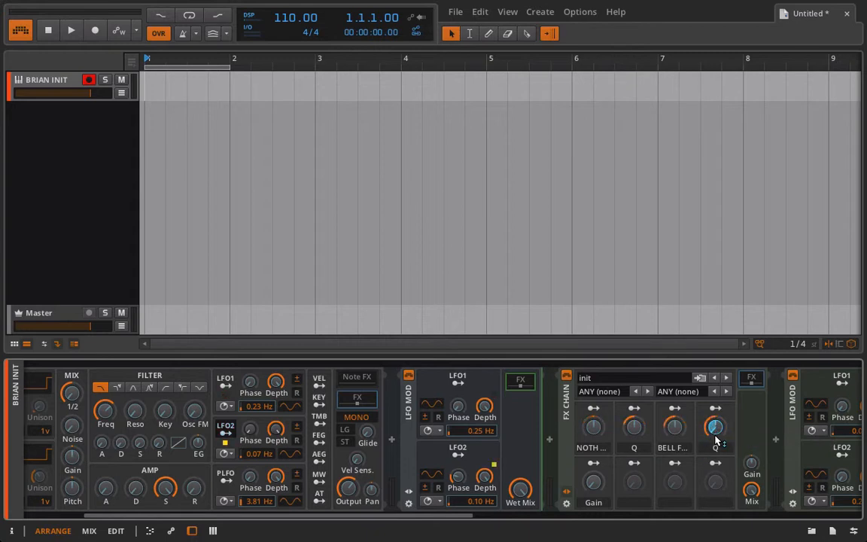
pyautogui.moveTo(719, 432); pyautogui.dragTo(719, 425)
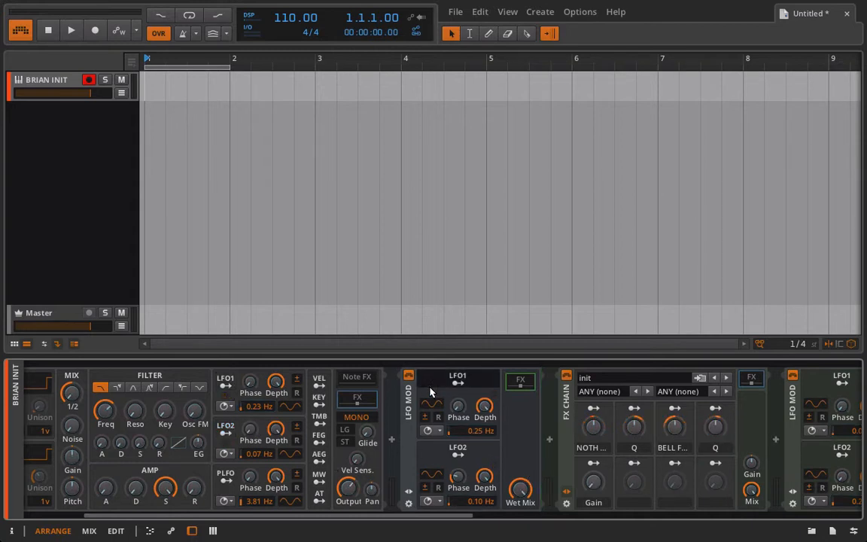
# Step: Raise the FX Chain's Gain macro to 27.0 % and modulate it with LFO2 of the LFO MOD before the chain
pyautogui.click(458, 454)
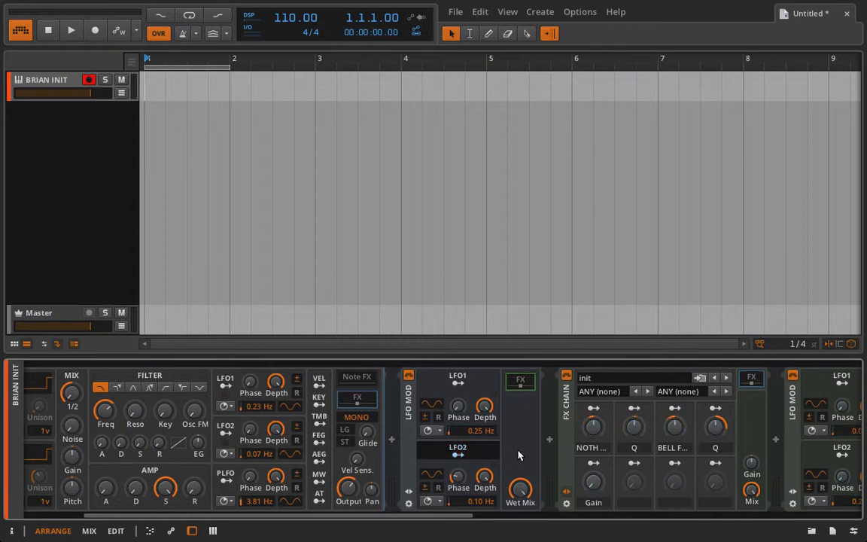
pyautogui.moveTo(593, 483); pyautogui.dragTo(593, 475)
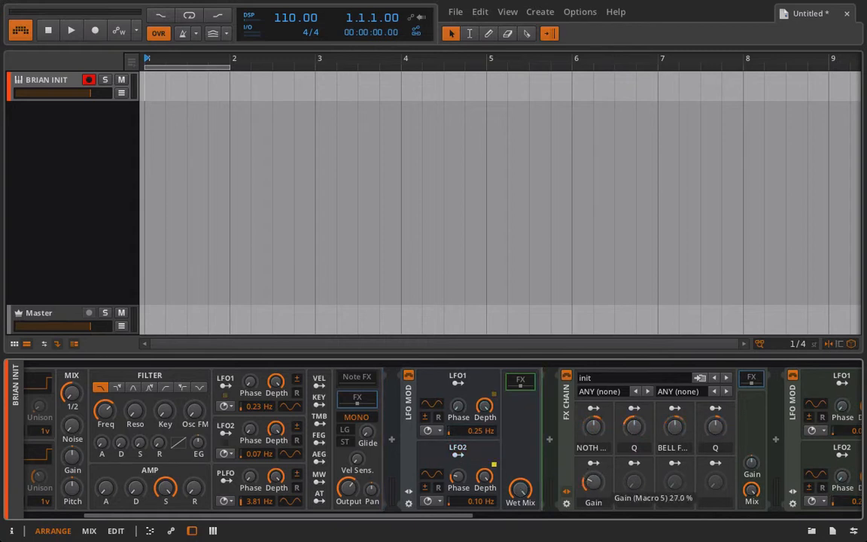
pyautogui.click(474, 453)
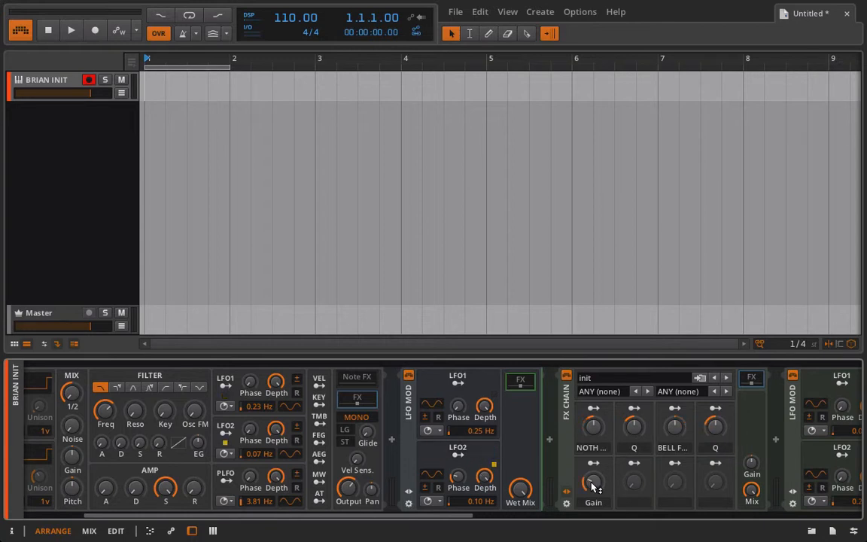
pyautogui.click(467, 450)
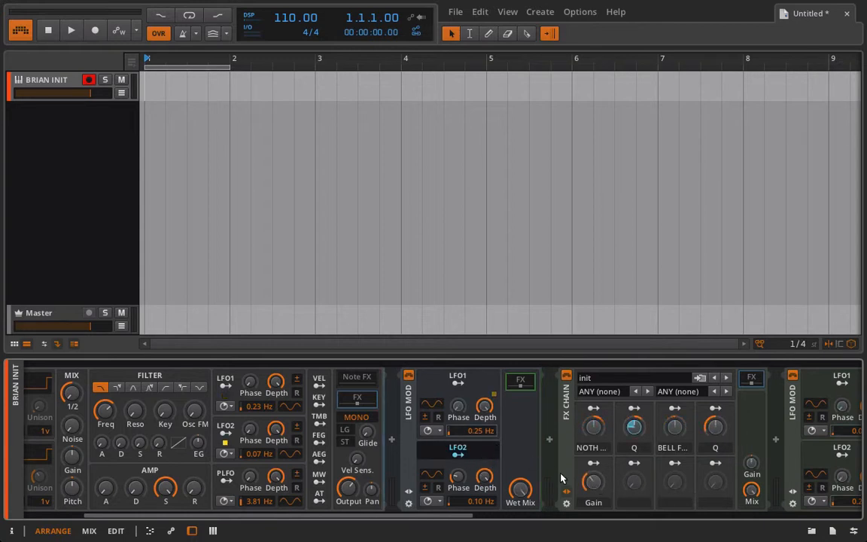
pyautogui.moveTo(593, 482); pyautogui.dragTo(592, 477)
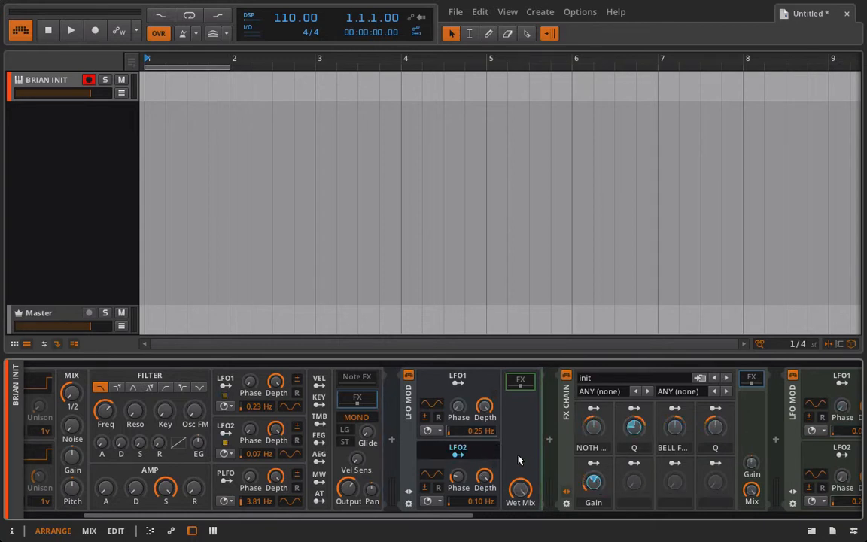
pyautogui.click(468, 451)
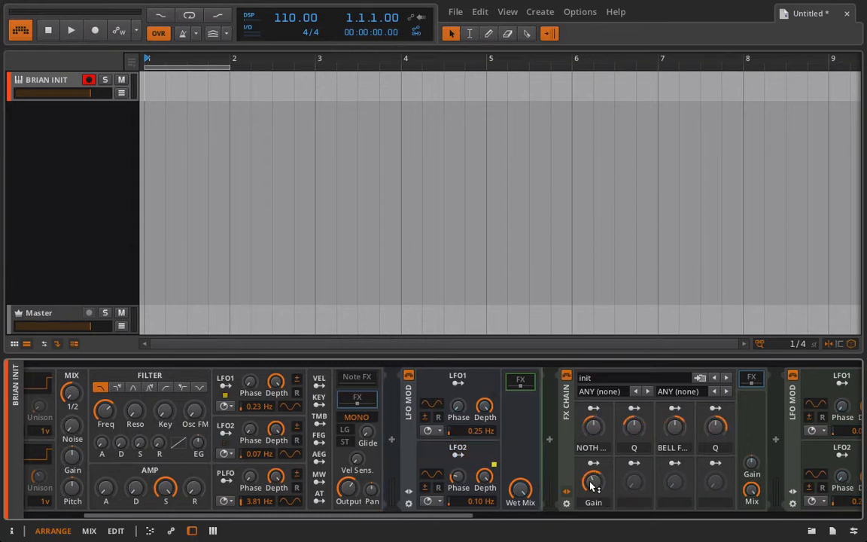
# Step: Set the frequency of the EQ-5's third band to 675 Hz
pyautogui.hscroll(10, 593, 485)
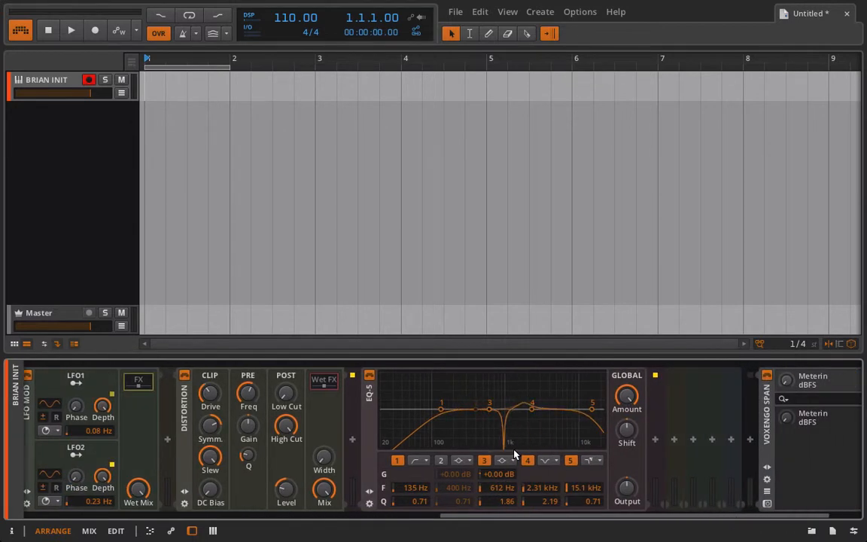
pyautogui.hscroll(-6, 514, 455)
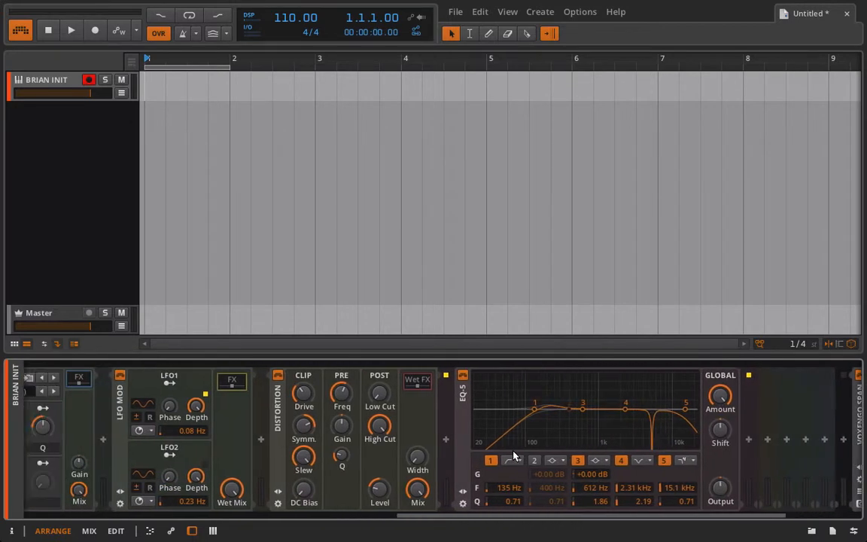
pyautogui.hscroll(-6, 514, 455)
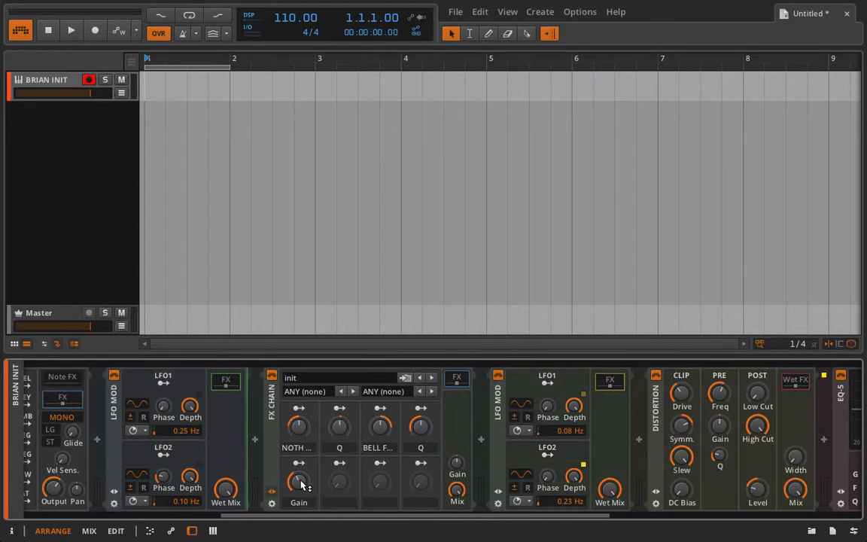
pyautogui.hscroll(8, 563, 462)
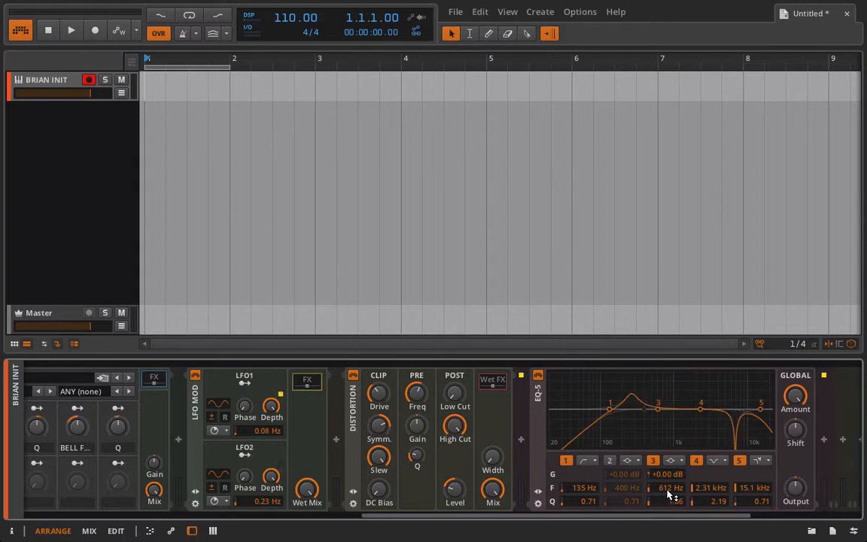
pyautogui.moveTo(667, 494); pyautogui.dragTo(668, 489)
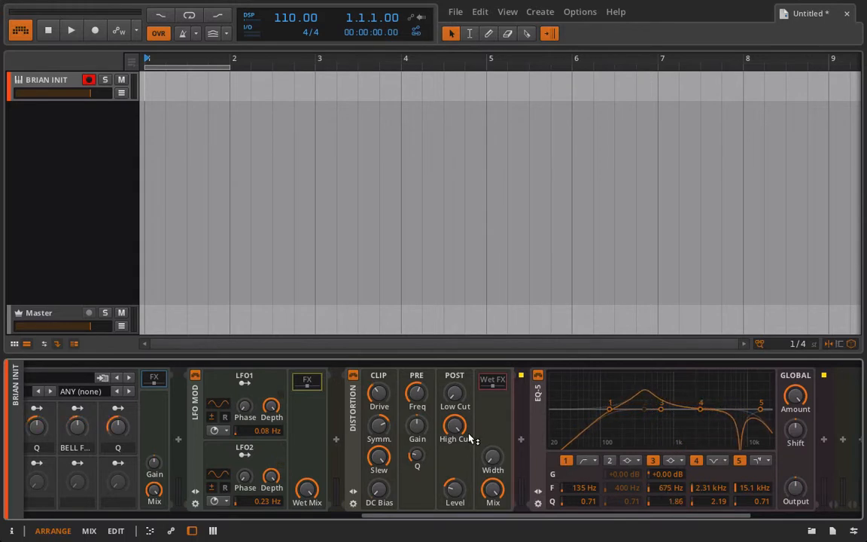
# Step: Set the EQ-5's third band to a gain of +2.70 dB and a Q of 1.55, and its fourth band to 2.04 kHz
pyautogui.scroll(5, 469, 438)
pyautogui.scroll(2, 469, 439)
pyautogui.scroll(-1, 471, 437)
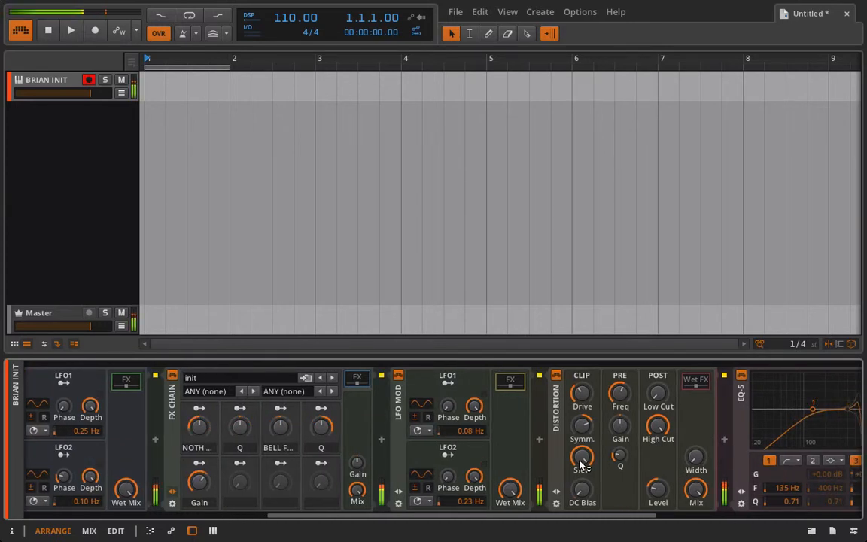
pyautogui.scroll(-5, 582, 464)
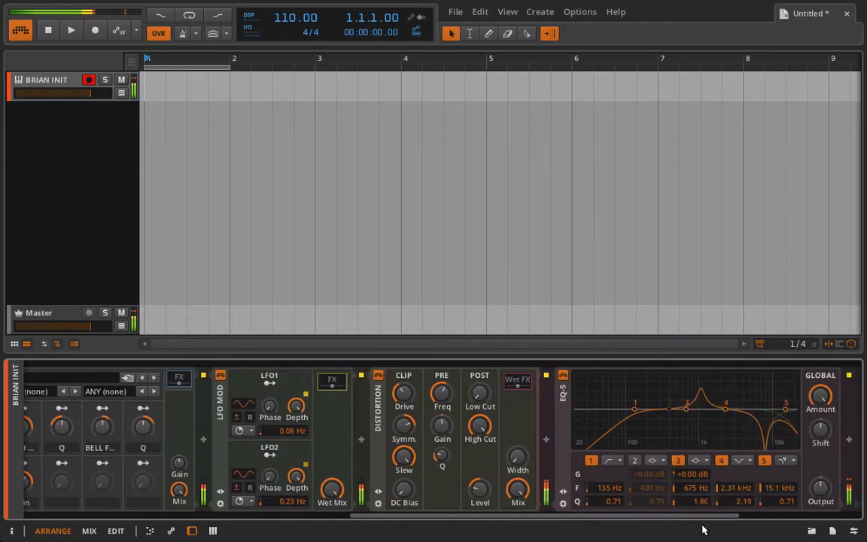
pyautogui.moveTo(699, 476); pyautogui.dragTo(699, 458)
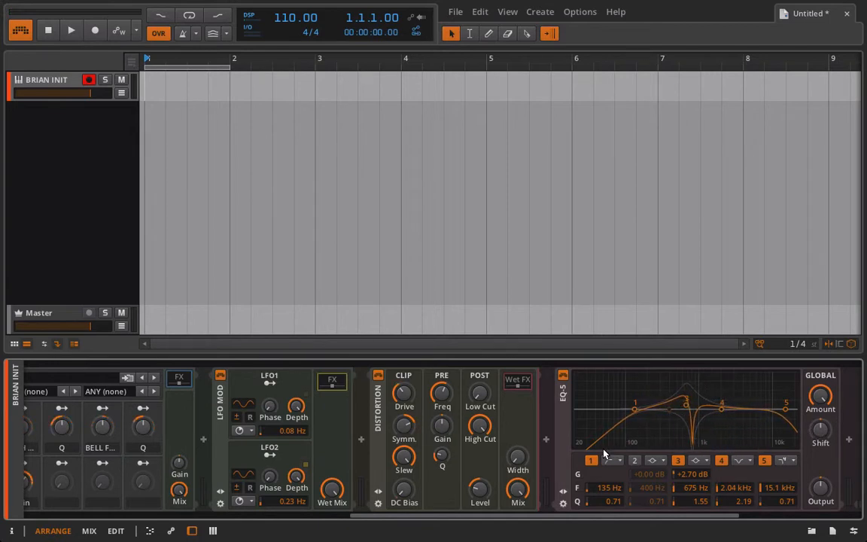
# Step: Offset the phases of LFO2 in the LFO MOD after the FX Chain and of the Polysynth's LFO1 and LFO2
pyautogui.scroll(5, 385, 496)
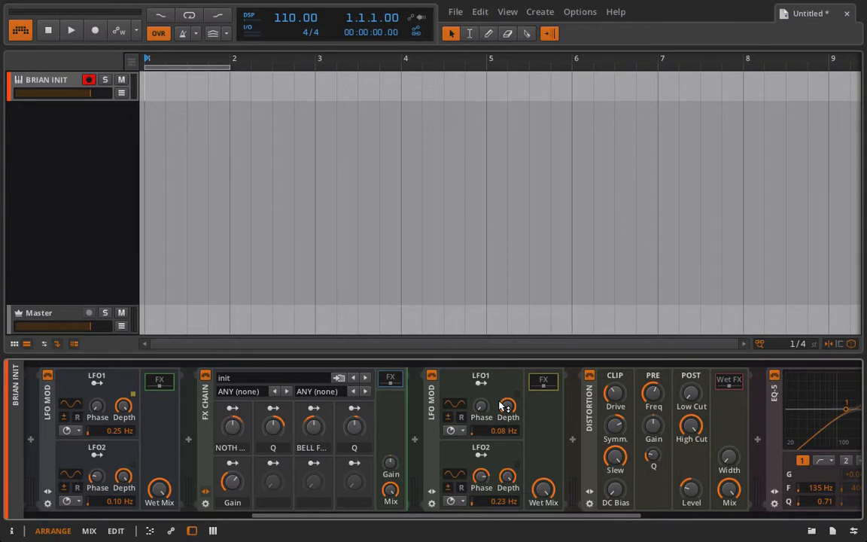
pyautogui.scroll(2, 502, 406)
pyautogui.scroll(6, 449, 406)
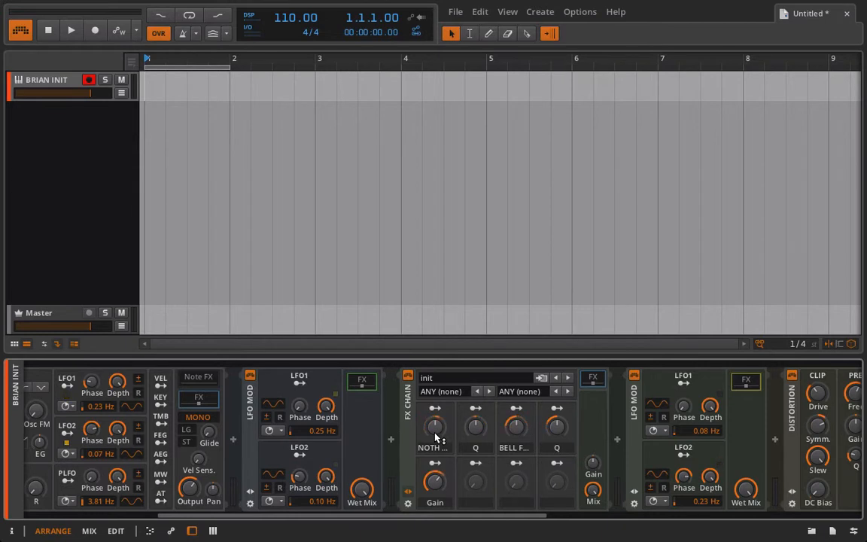
# Step: Map the FX Chain's sixth macro to the LFO1 rate of the LFO MOD inside the chain at +1.09
pyautogui.hscroll(10, 674, 446)
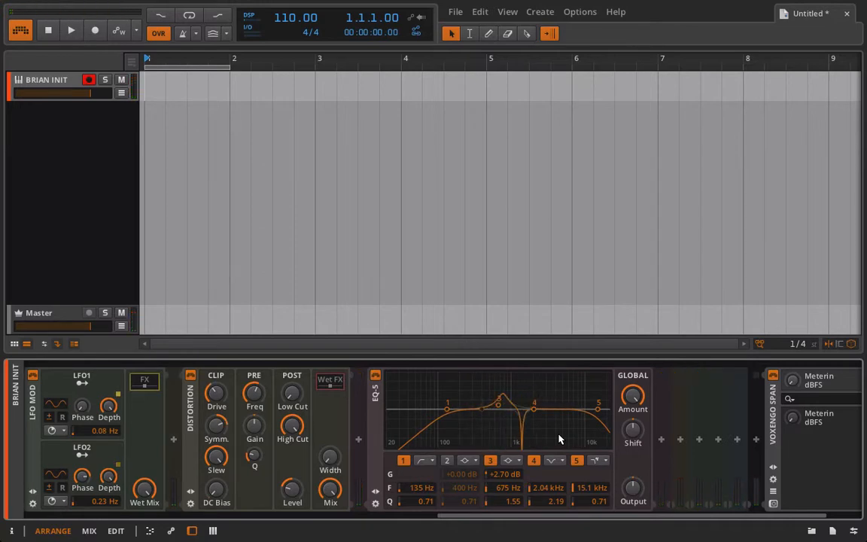
pyautogui.hscroll(-3, 558, 439)
pyautogui.hscroll(-9, 558, 439)
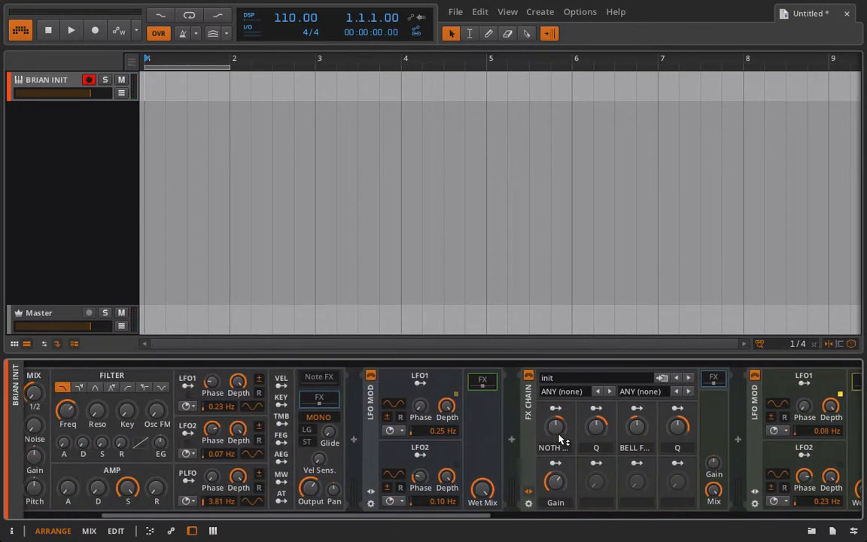
pyautogui.hscroll(1, 558, 439)
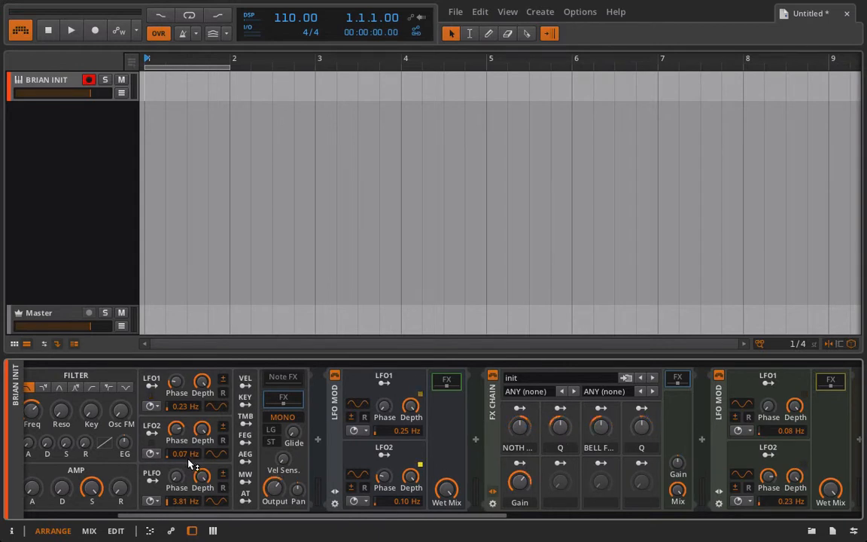
pyautogui.hscroll(1, 466, 451)
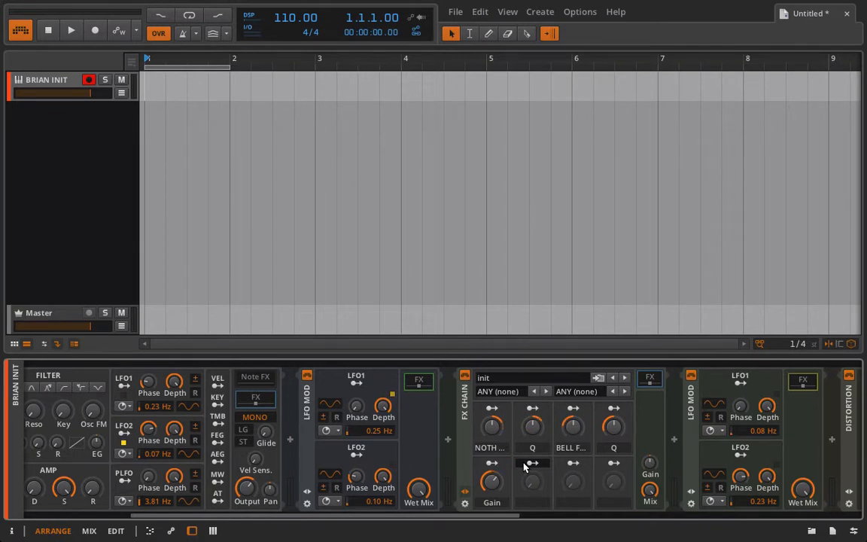
pyautogui.hscroll(6, 524, 466)
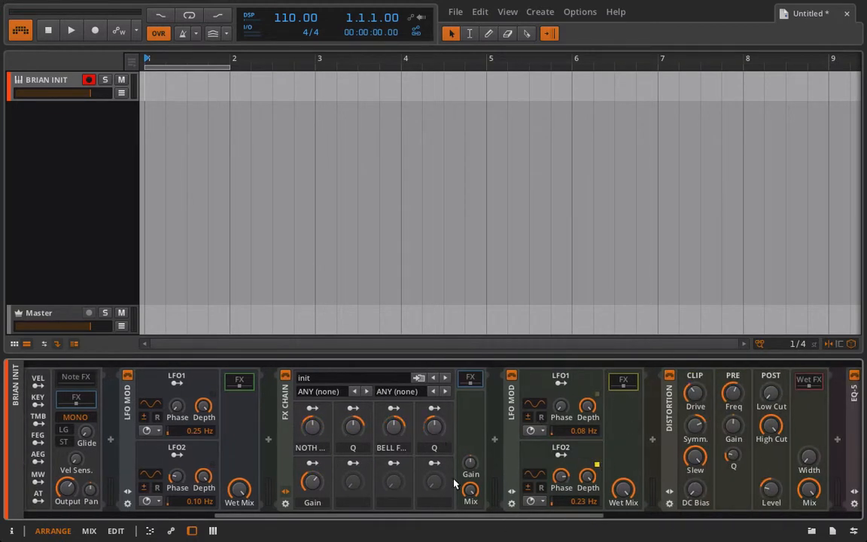
pyautogui.click(352, 463)
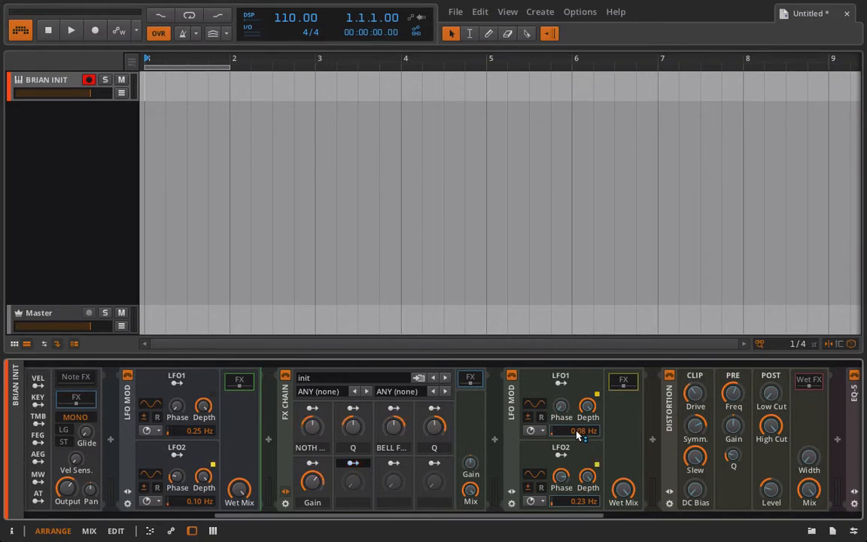
pyautogui.moveTo(577, 435); pyautogui.dragTo(577, 422)
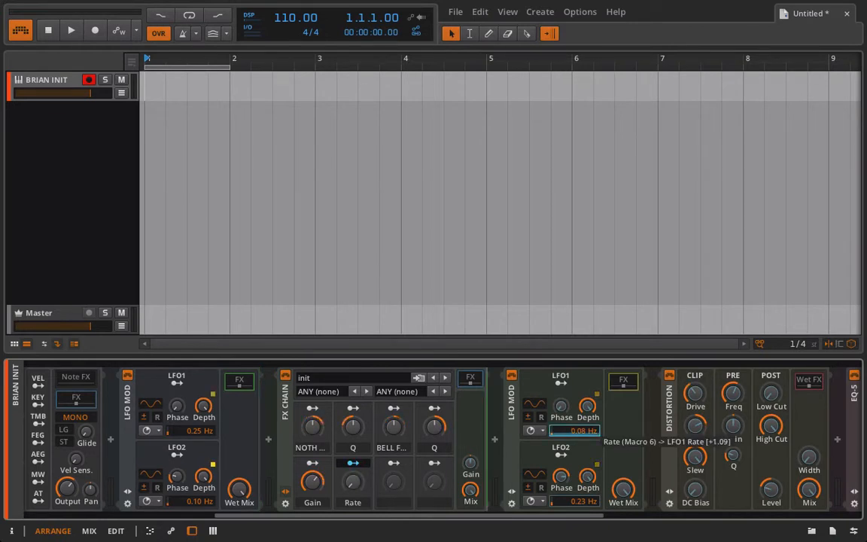
# Step: Map the FX Chain's seventh macro to the same LFO MOD's LFO2 rate at +0.83, and set that rate to 0.17 Hz
pyautogui.click(393, 463)
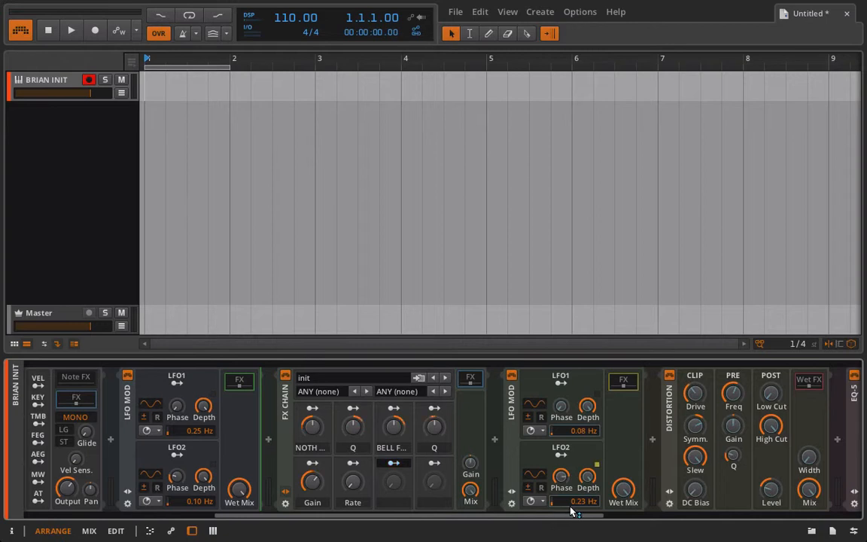
pyautogui.moveTo(574, 501); pyautogui.dragTo(574, 492)
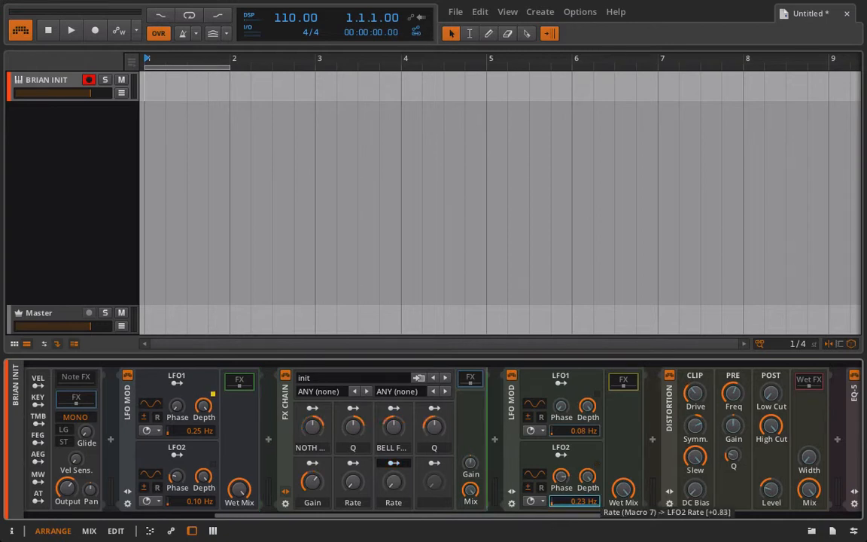
pyautogui.click(403, 464)
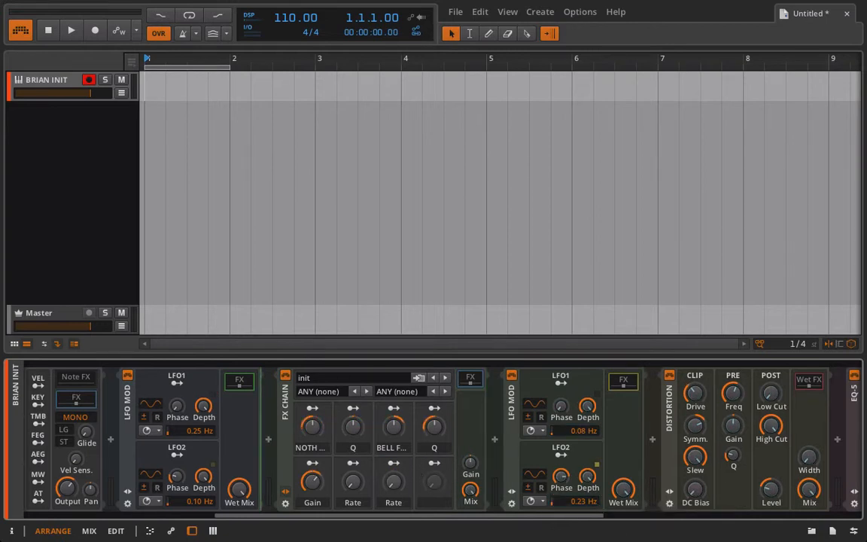
pyautogui.moveTo(580, 504); pyautogui.dragTo(580, 510)
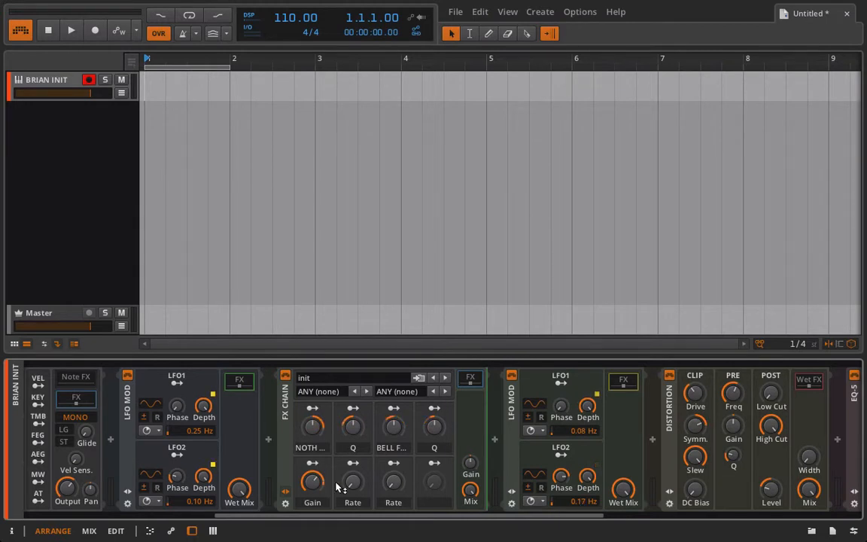
# Step: Turn up the FX Chain's two Rate macros, bringing the sixth macro to about 54%
pyautogui.moveTo(353, 483); pyautogui.dragTo(358, 480)
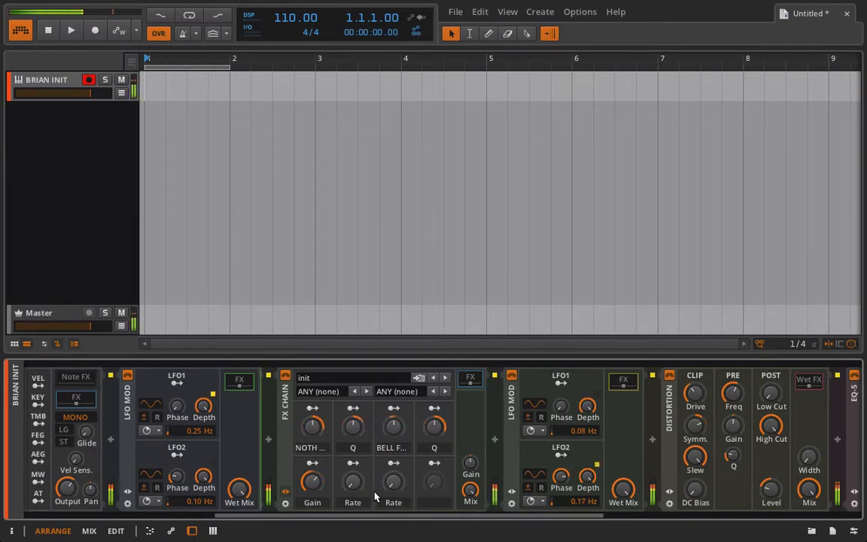
pyautogui.moveTo(358, 497)
pyautogui.mouseDown()
pyautogui.moveTo(358, 474)
pyautogui.moveTo(394, 482)
pyautogui.moveTo(393, 452)
pyautogui.moveTo(393, 492)
pyautogui.moveTo(355, 478)
pyautogui.mouseUp()
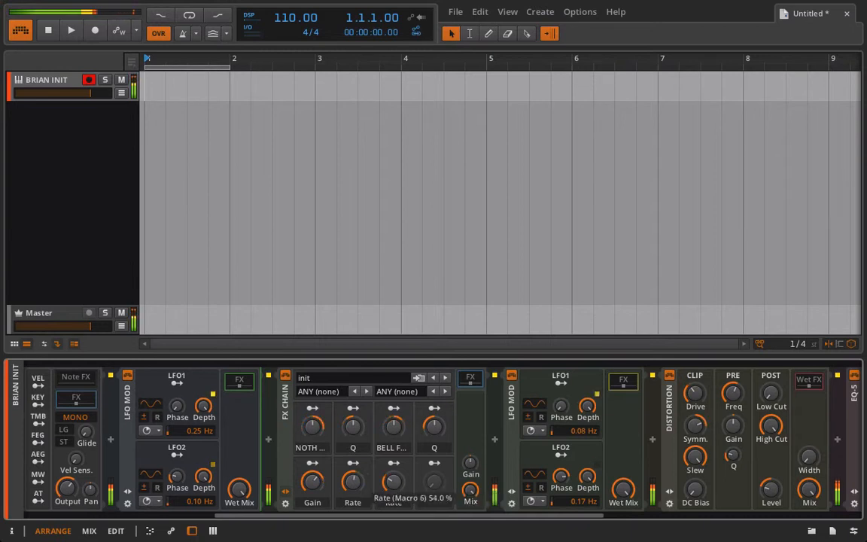
# Step: Map LFO2 of the LFO MOD containing the FX Chain to the chain's sixth macro with a positive modulation amount
pyautogui.hscroll(-4, 362, 497)
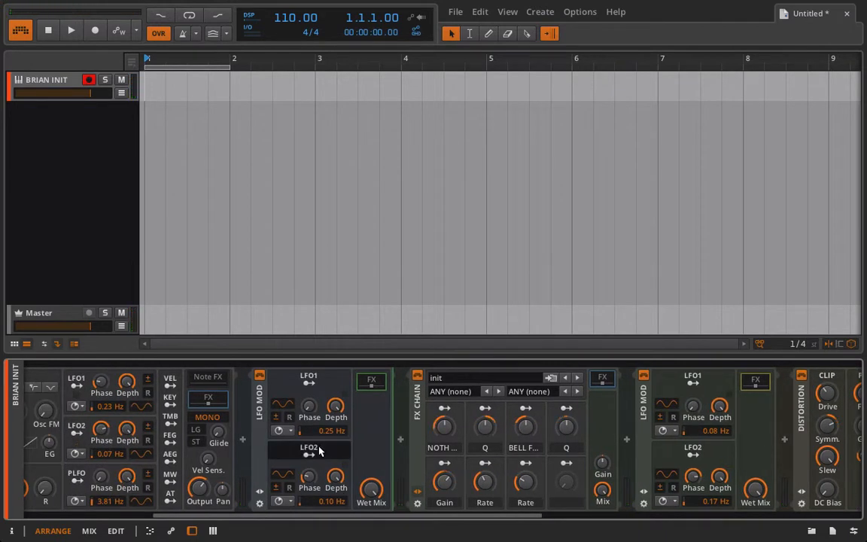
pyautogui.click(318, 451)
pyautogui.moveTo(492, 485); pyautogui.dragTo(492, 456)
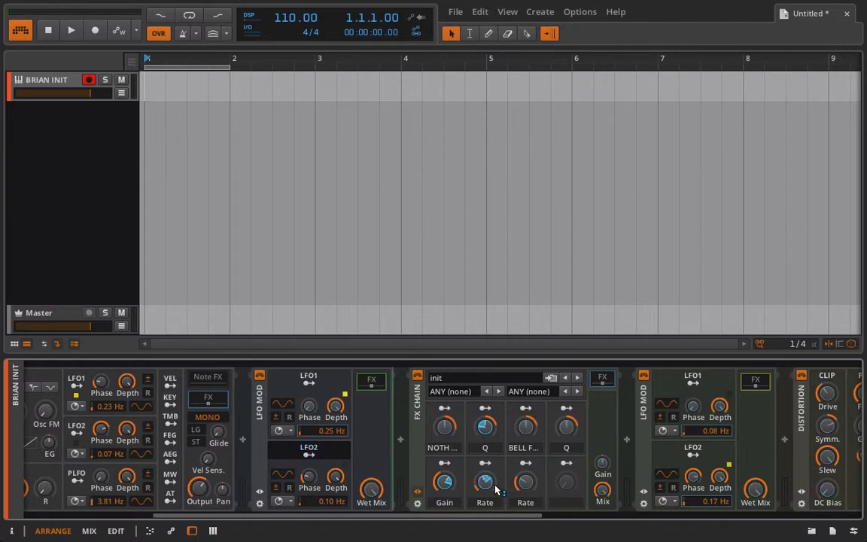
# Step: Map the Polysynth's LFO2 to the FX Chain's seventh macro with a positive modulation amount, and end modulation assignment
pyautogui.hscroll(-5, 299, 457)
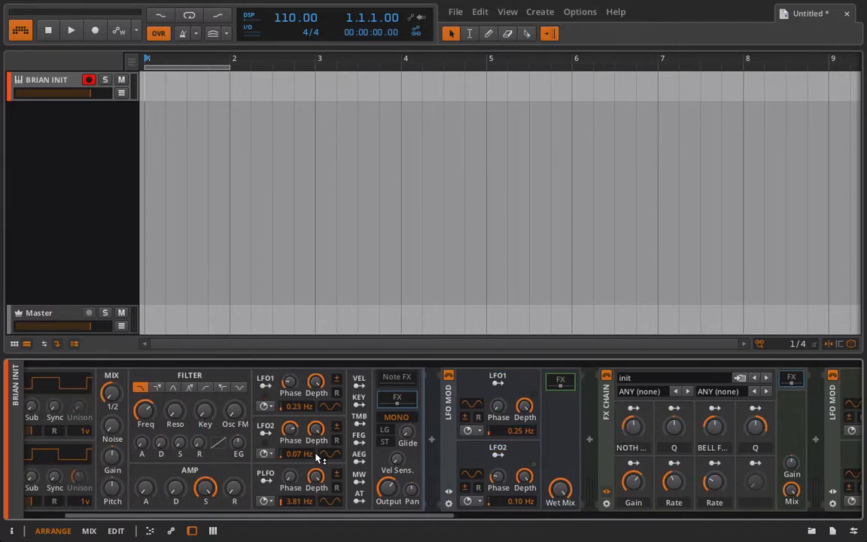
pyautogui.click(266, 431)
pyautogui.hscroll(2, 640, 481)
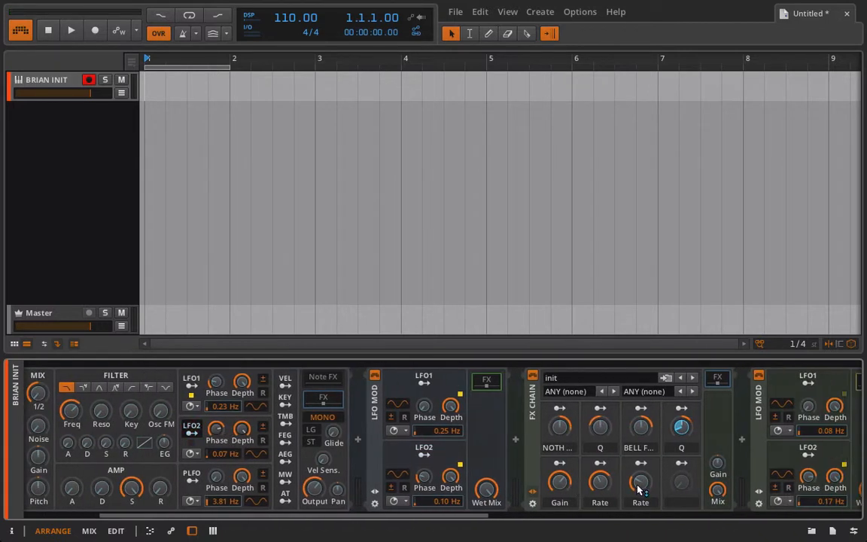
pyautogui.moveTo(641, 481); pyautogui.dragTo(640, 468)
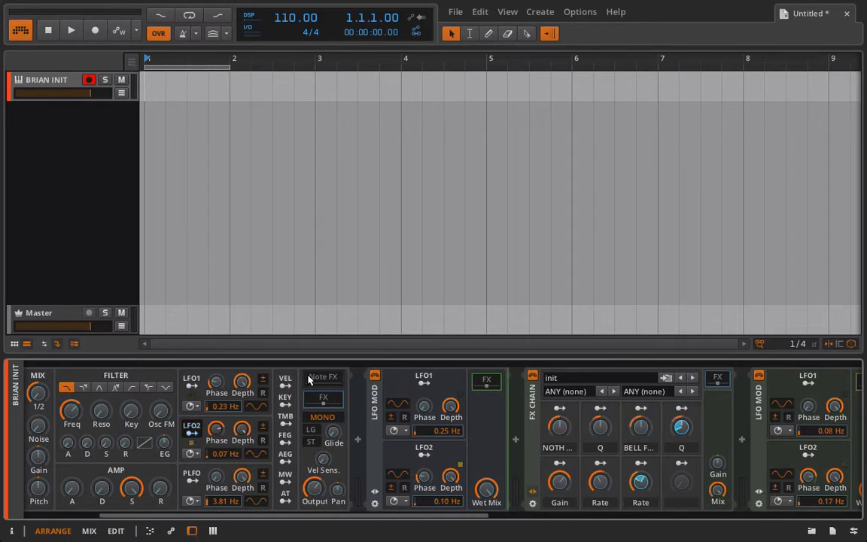
pyautogui.click(194, 433)
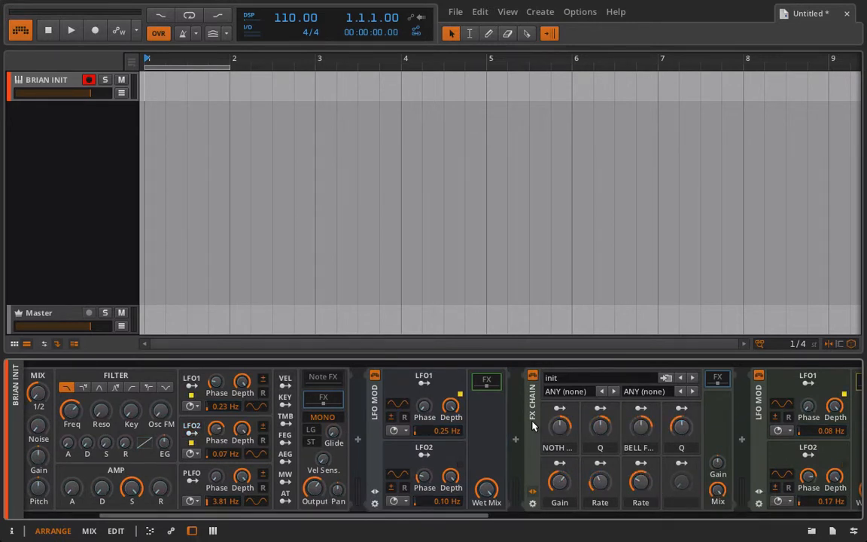
# Step: Set the gain of the EQ-5's third band to +6.10 dB
pyautogui.hscroll(-1, 532, 427)
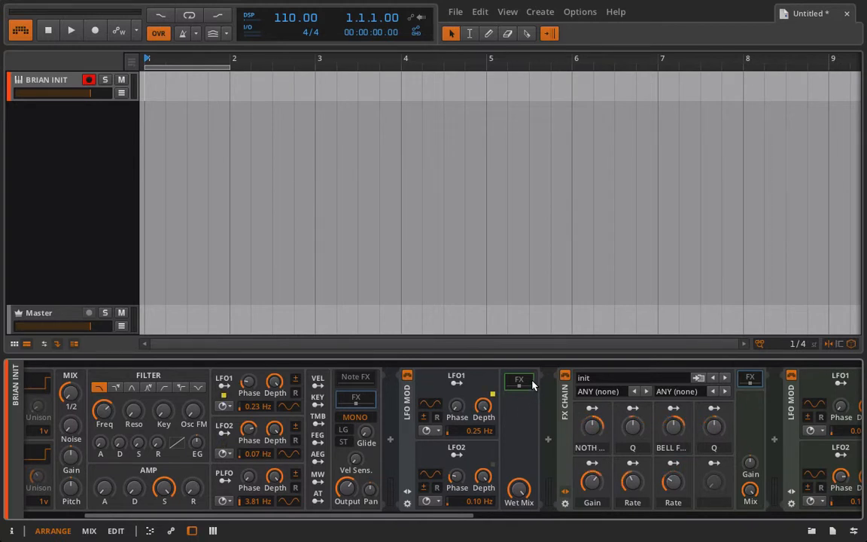
pyautogui.click(525, 384)
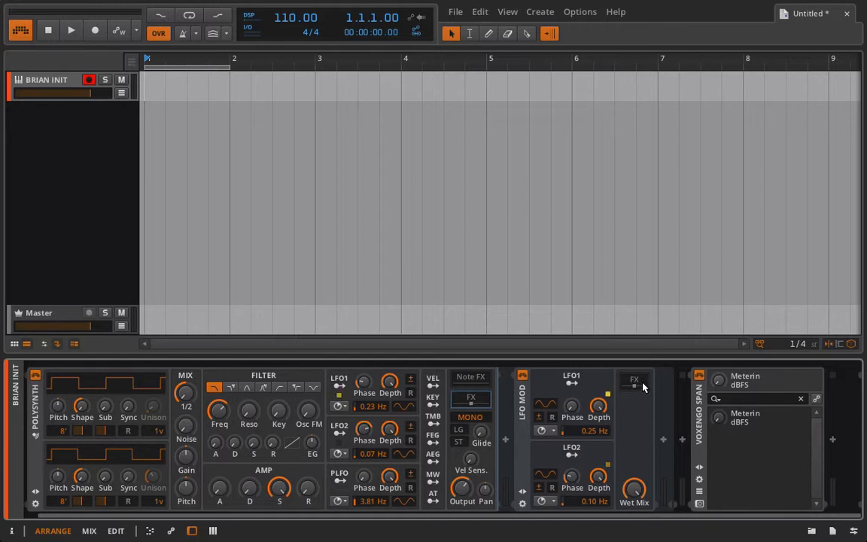
pyautogui.hscroll(-1, 547, 431)
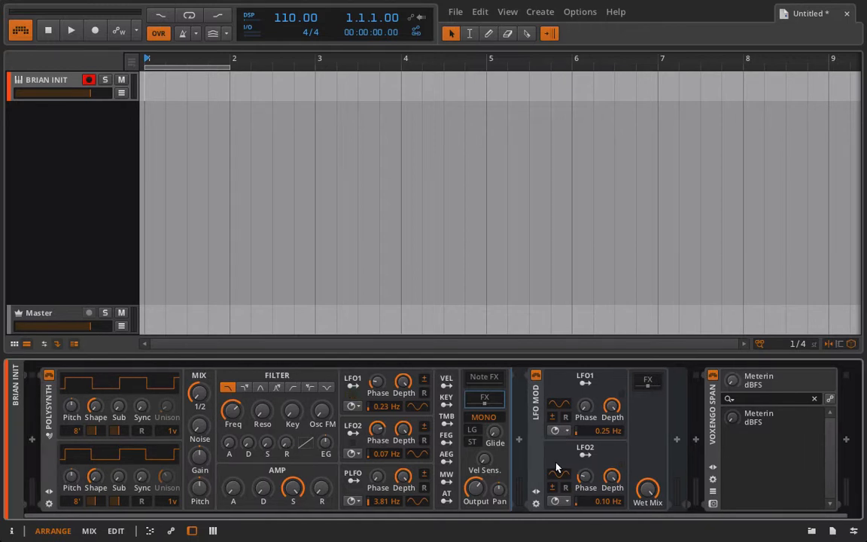
pyautogui.hscroll(10, 674, 429)
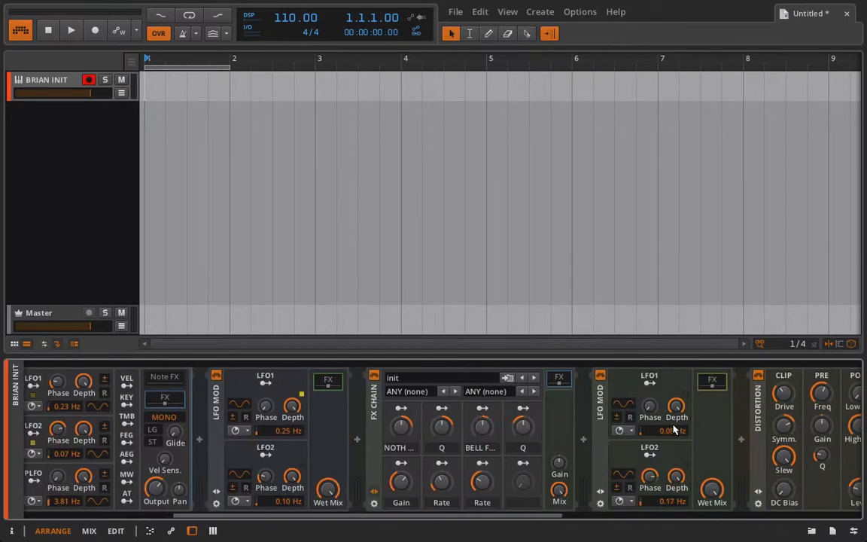
pyautogui.hscroll(3, 674, 429)
pyautogui.hscroll(-4, 674, 430)
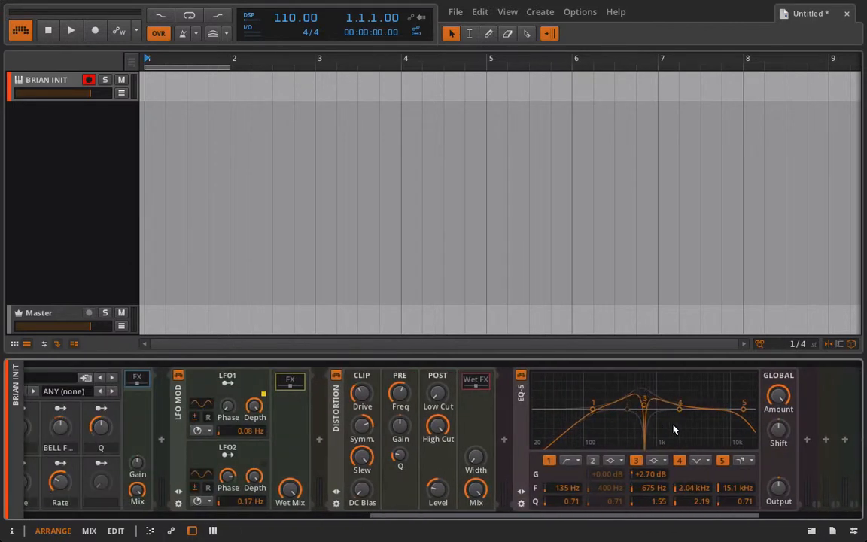
pyautogui.moveTo(650, 476); pyautogui.dragTo(650, 454)
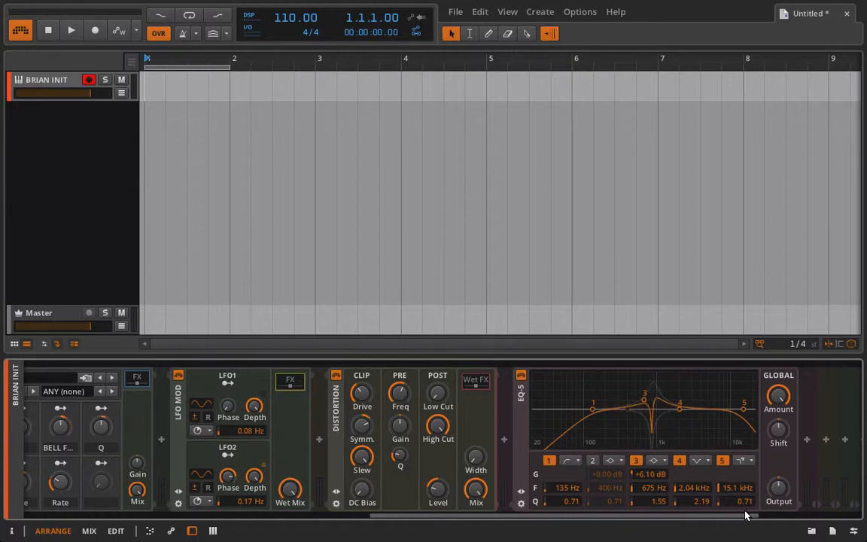
# Step: Collapse the nested effects and lower the outer LFO MOD's Wet Mix to a little under half
pyautogui.hscroll(-5, 629, 456)
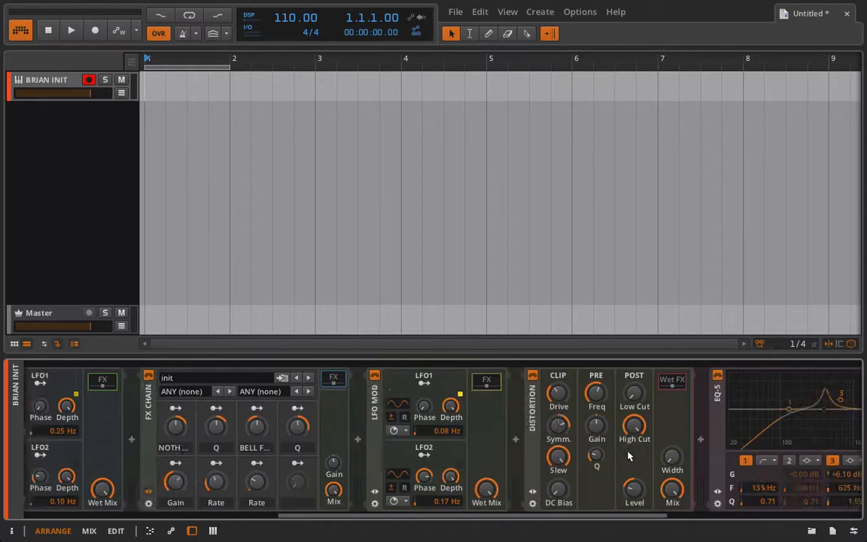
pyautogui.hscroll(-2, 485, 406)
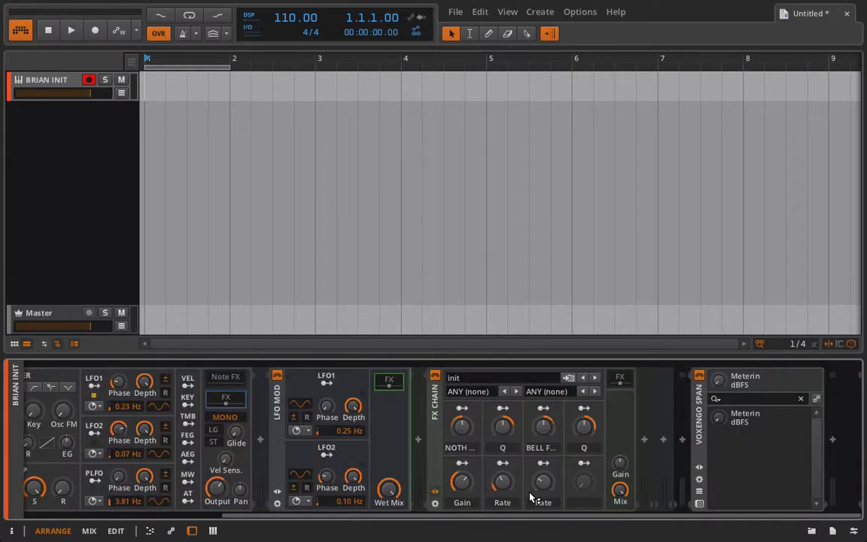
pyautogui.hscroll(-4, 397, 389)
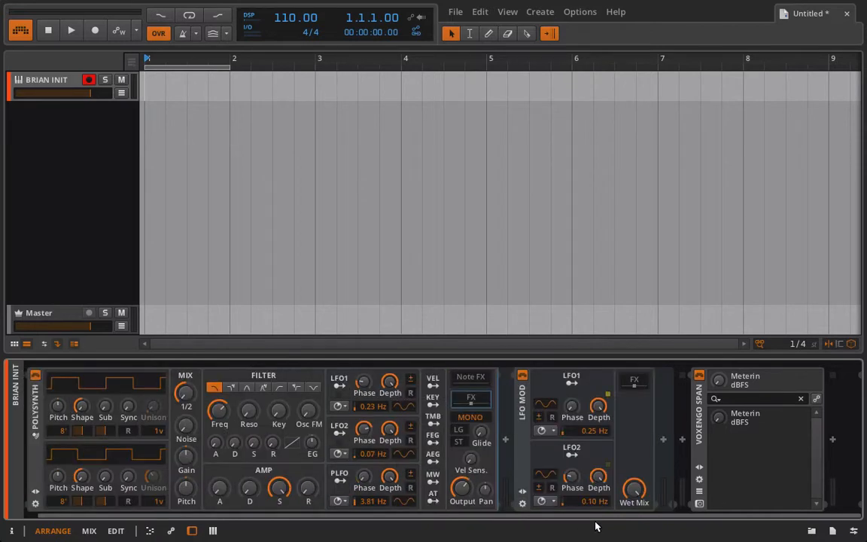
pyautogui.moveTo(633, 487); pyautogui.dragTo(633, 527)
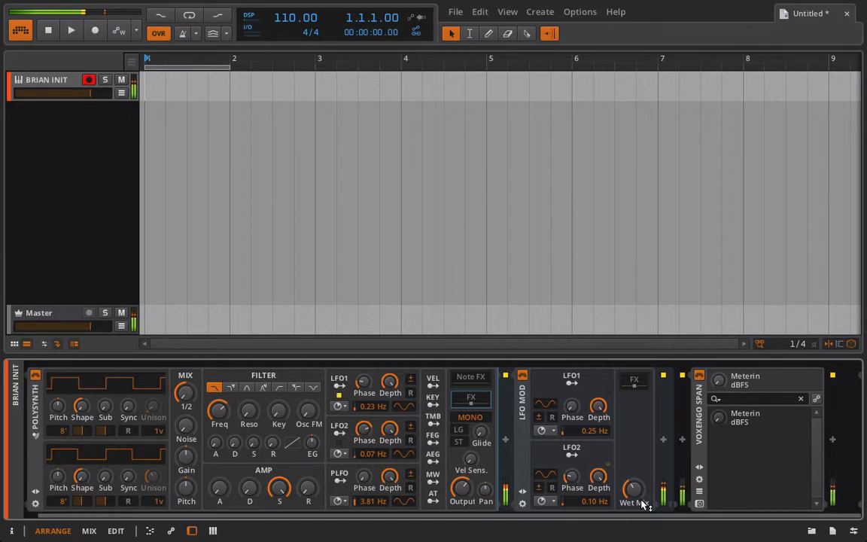
# Step: Check the sound's spectrum in Voxengo SPAN, close the analyzer, and fine-tune the Polysynth's output level
pyautogui.click(699, 503)
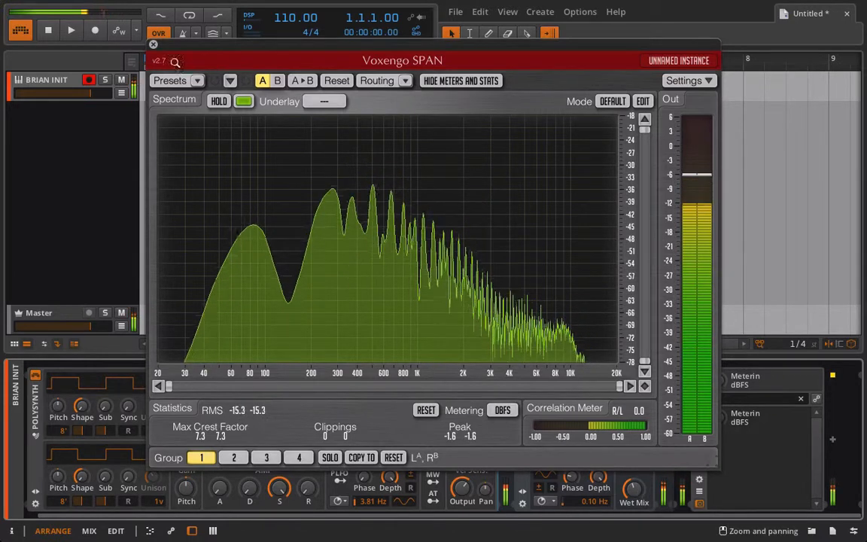
pyautogui.click(152, 47)
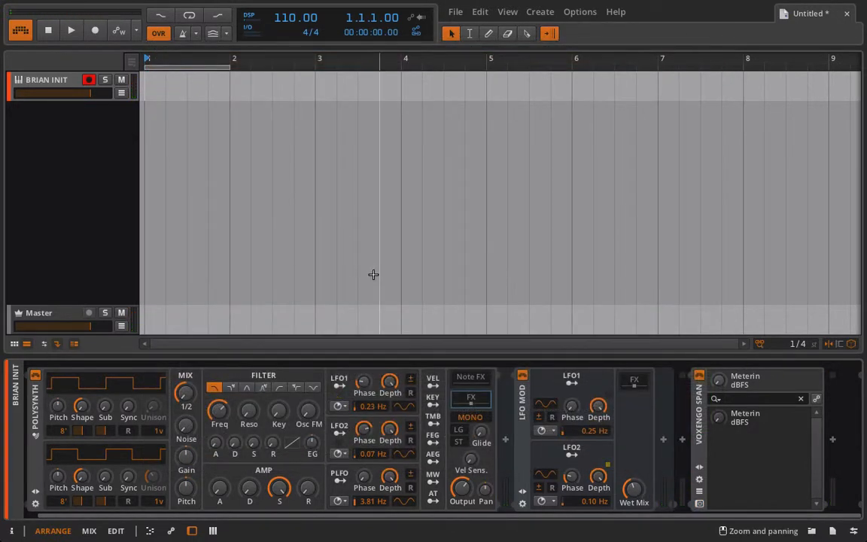
pyautogui.moveTo(462, 480)
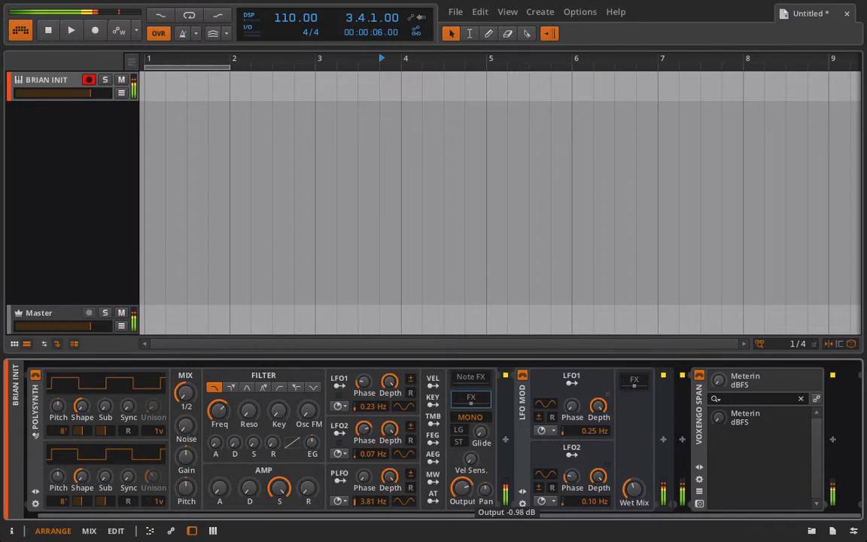
pyautogui.moveTo(469, 482); pyautogui.dragTo(470, 477)
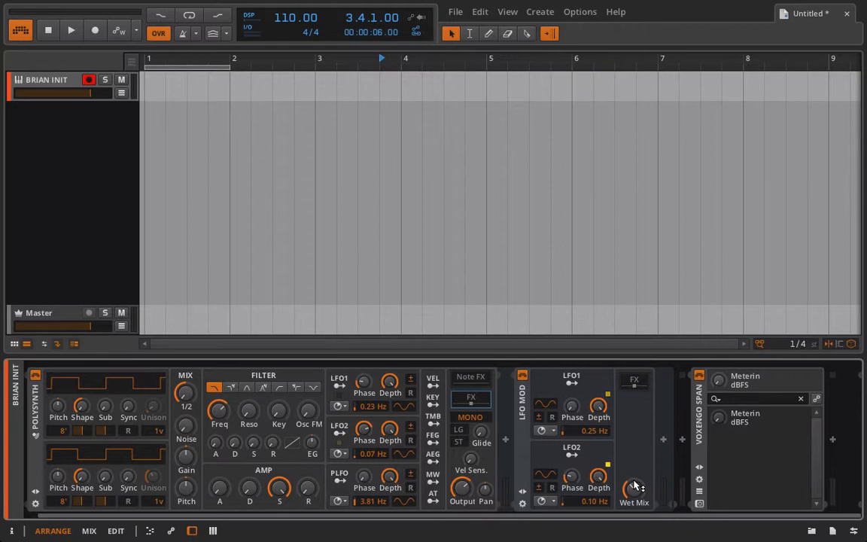
# Step: Bypass the outer LFO MOD to compare the dry sound, reduce its Wet Mix to about 33%, and re-enable it
pyautogui.click(522, 376)
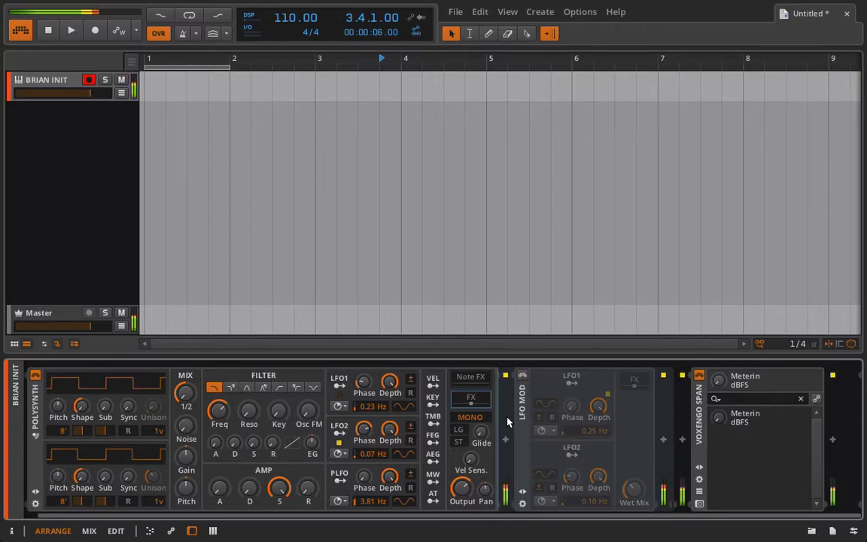
pyautogui.click(630, 492)
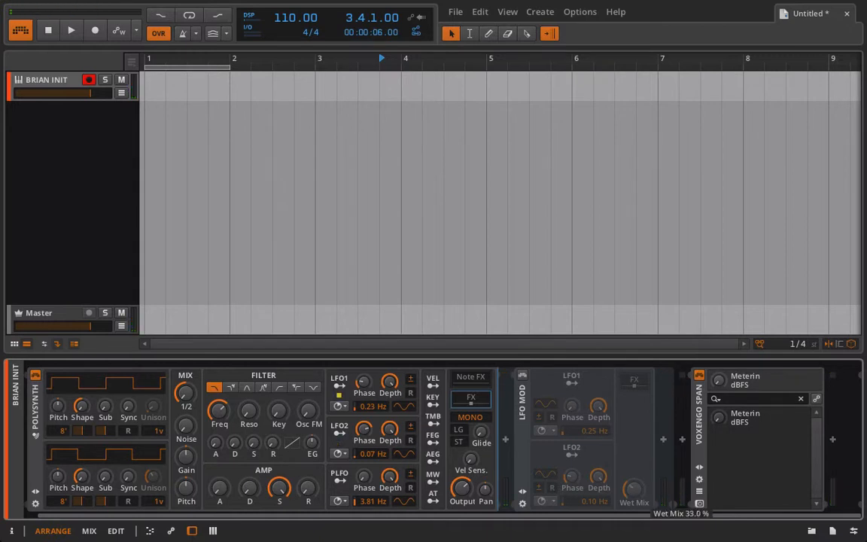
pyautogui.moveTo(634, 489); pyautogui.dragTo(634, 495)
pyautogui.click(522, 376)
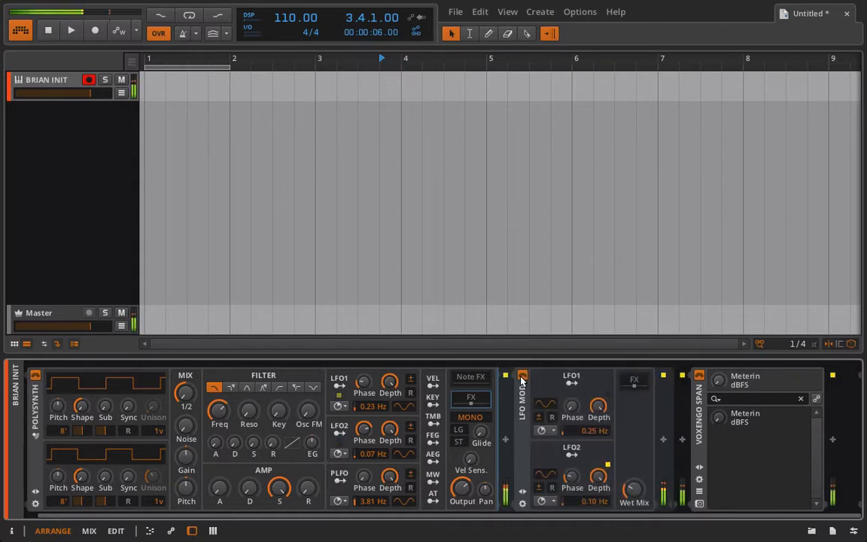